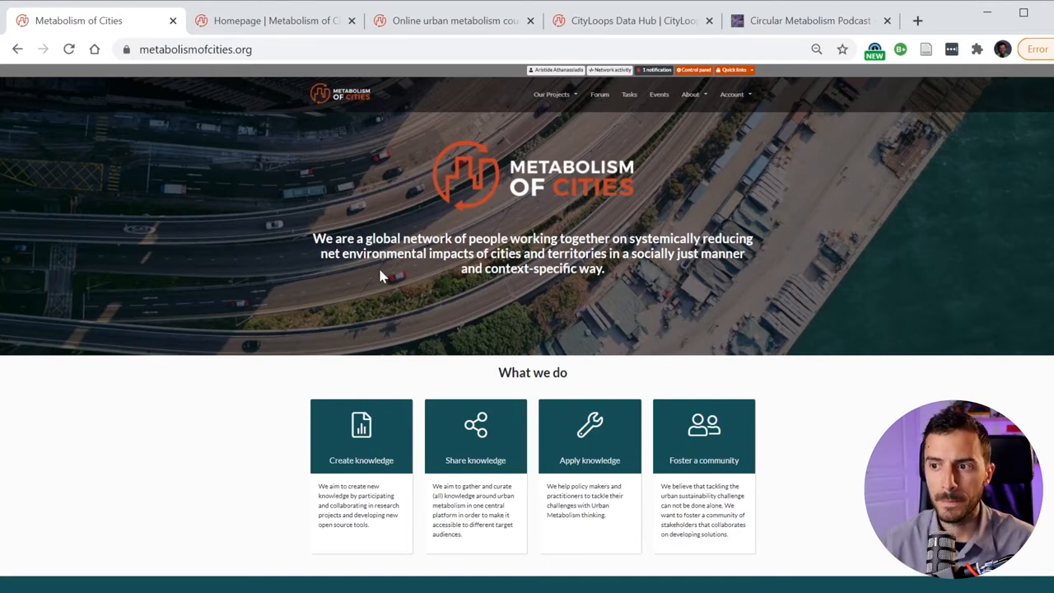
{"action": "scroll", "coordinate": [379, 278], "scroll_direction": "down", "scroll_amount": 1}
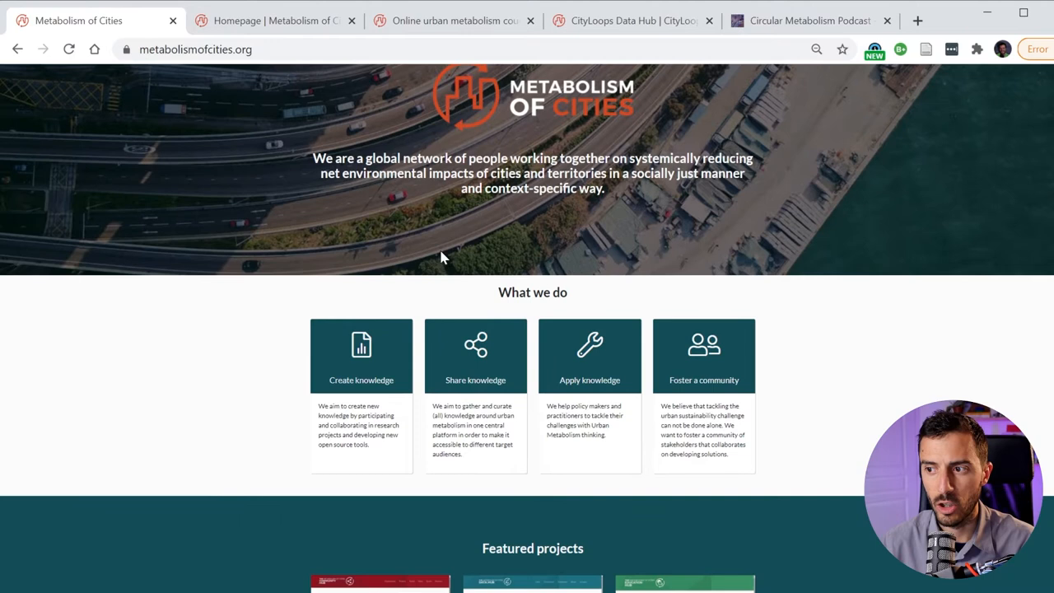
{"action": "scroll", "coordinate": [487, 342], "scroll_direction": "down", "scroll_amount": 4}
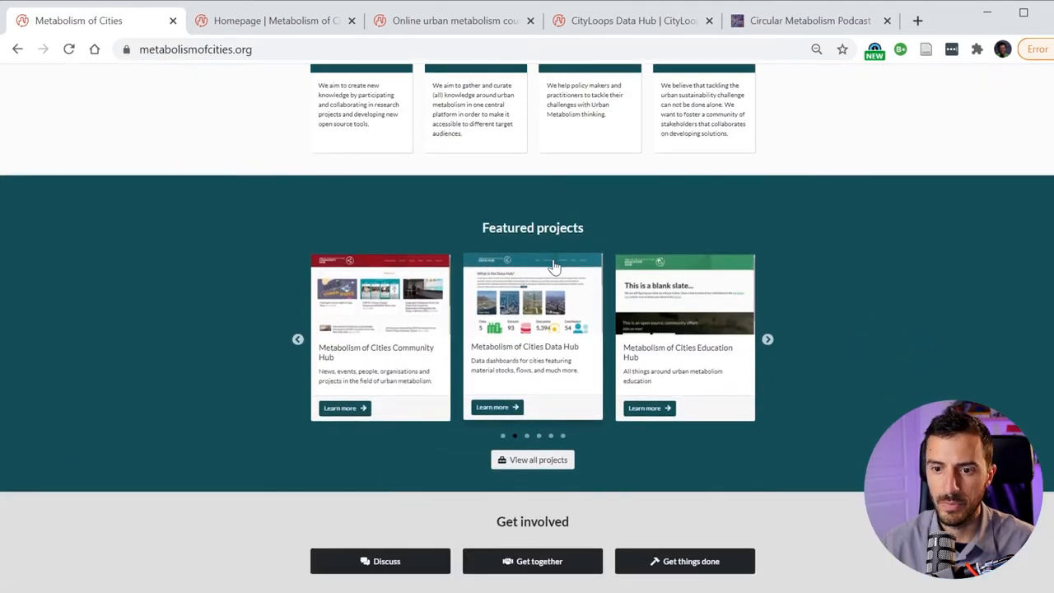
View the full list of community projects, then return to the homepage
{"action": "left_click", "coordinate": [530, 463]}
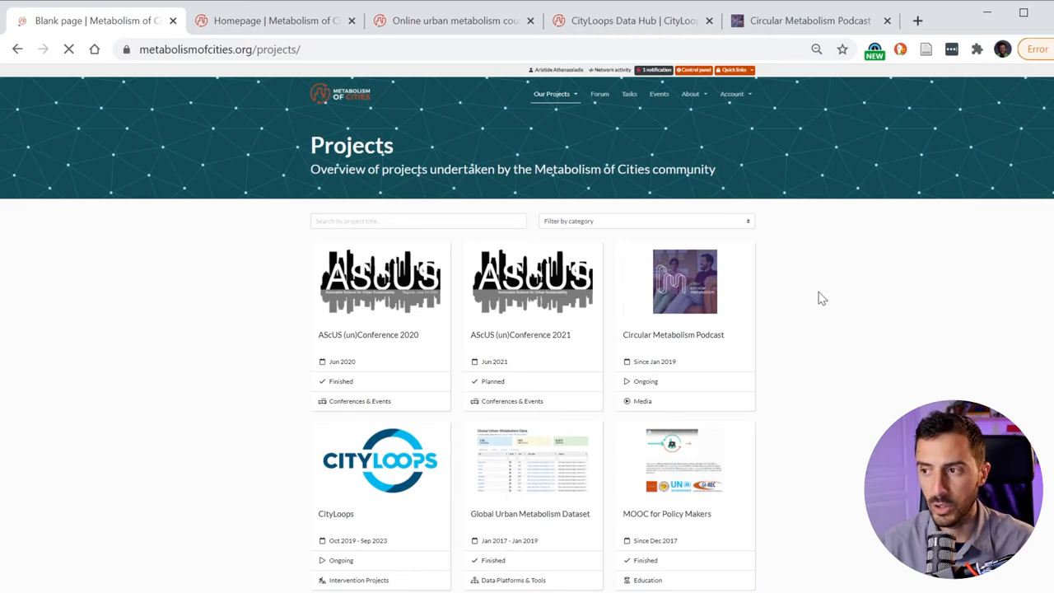
{"action": "scroll", "coordinate": [821, 299], "scroll_direction": "down", "scroll_amount": 2}
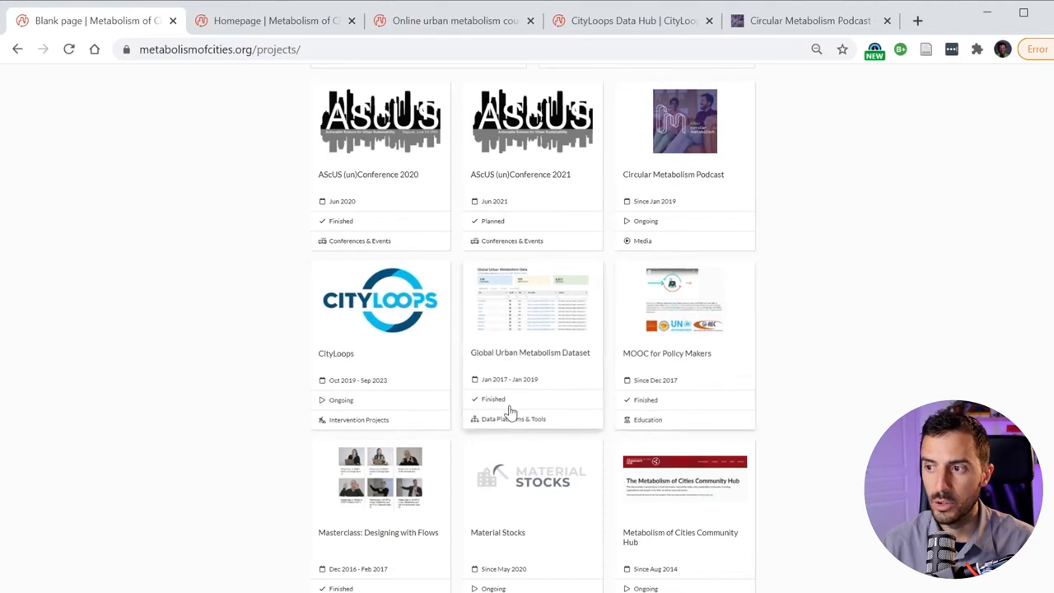
{"action": "scroll", "coordinate": [527, 313], "scroll_direction": "down", "scroll_amount": 1}
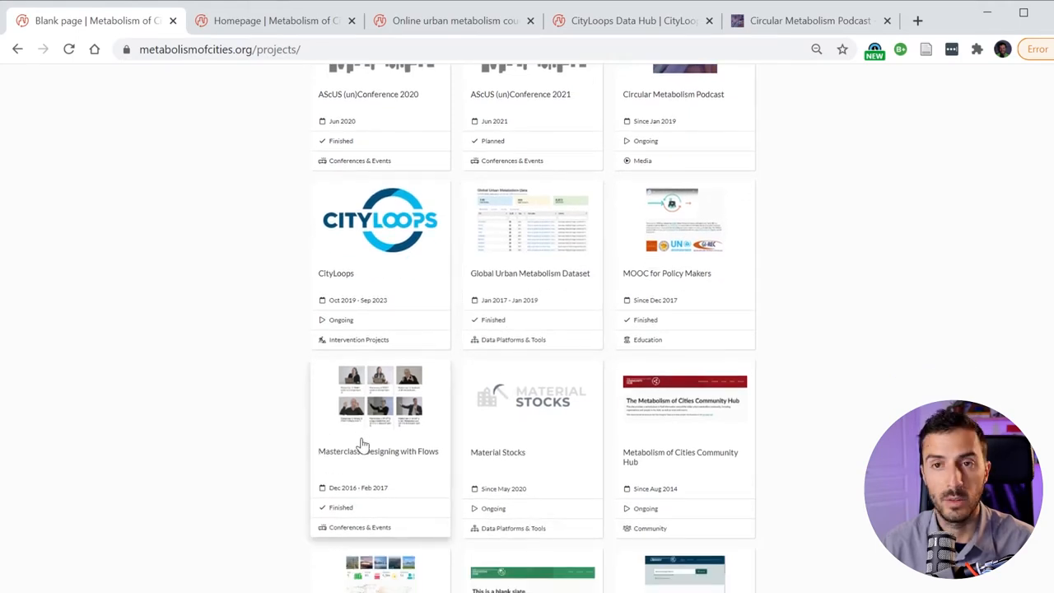
{"action": "scroll", "coordinate": [364, 444], "scroll_direction": "up", "scroll_amount": 5}
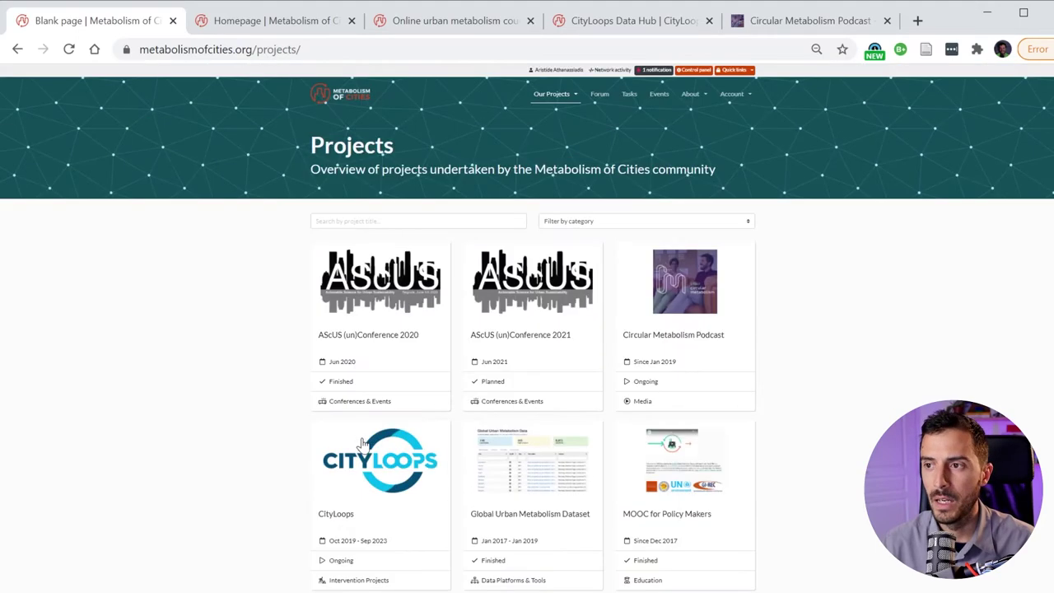
{"action": "left_click", "coordinate": [338, 97]}
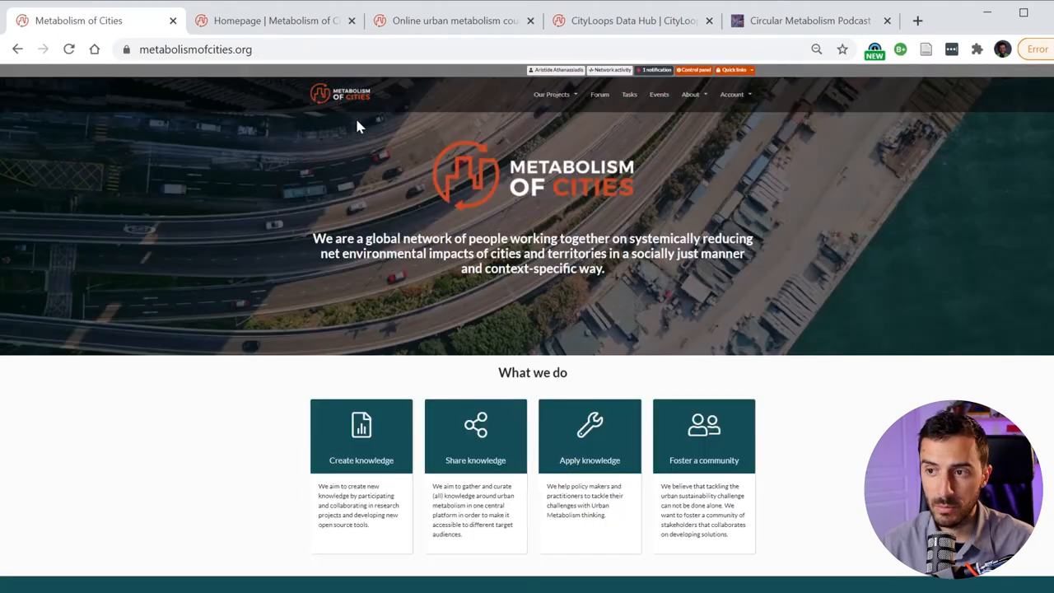
{"action": "scroll", "coordinate": [367, 124], "scroll_direction": "down", "scroll_amount": 2}
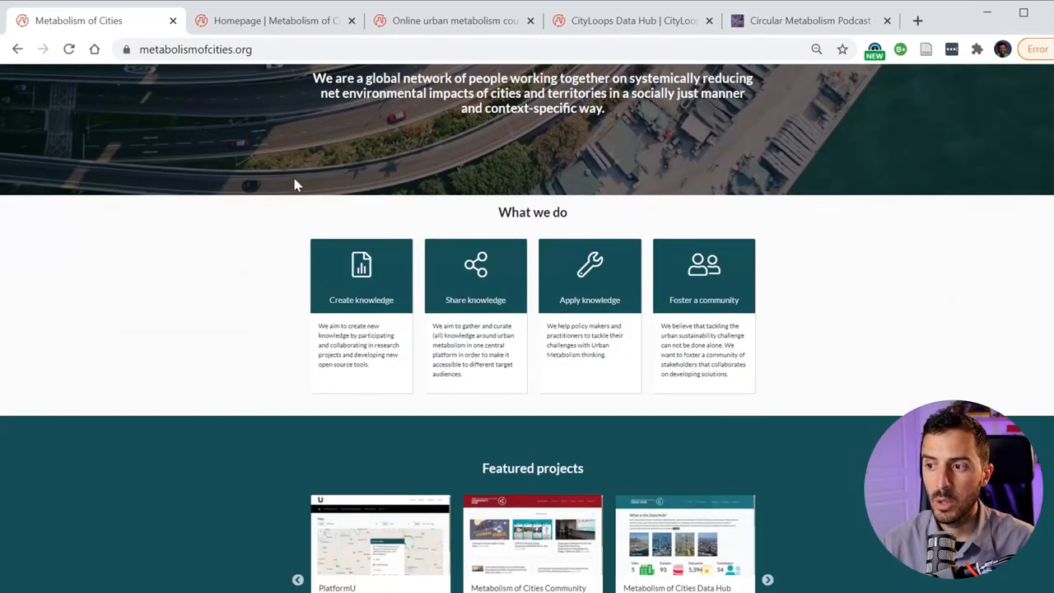
{"action": "scroll", "coordinate": [297, 185], "scroll_direction": "up", "scroll_amount": 3}
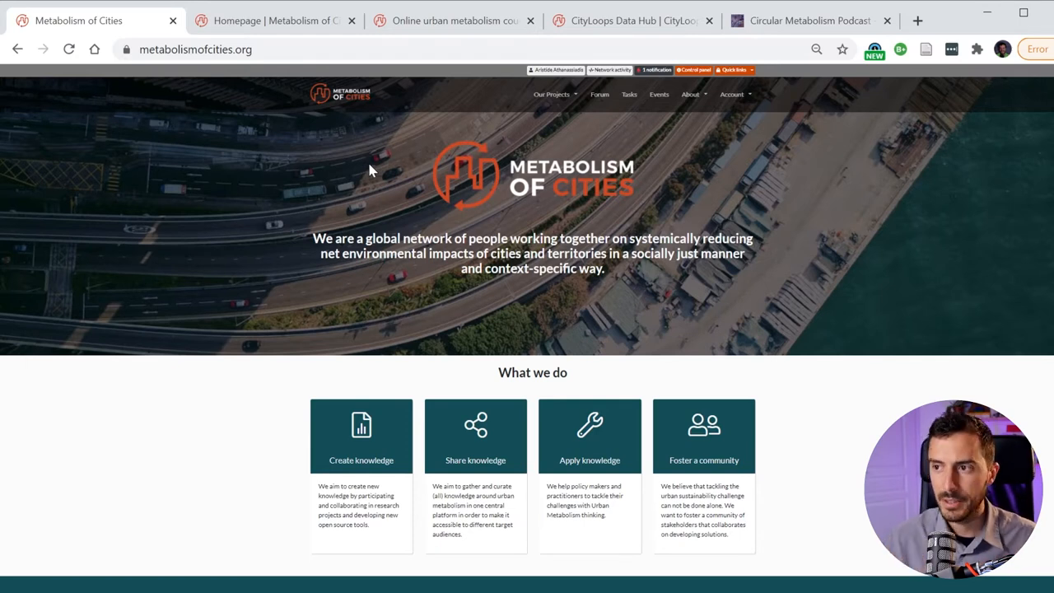
Visit the community Forum and then the Tasks overview with its task categories
{"action": "left_click", "coordinate": [599, 94]}
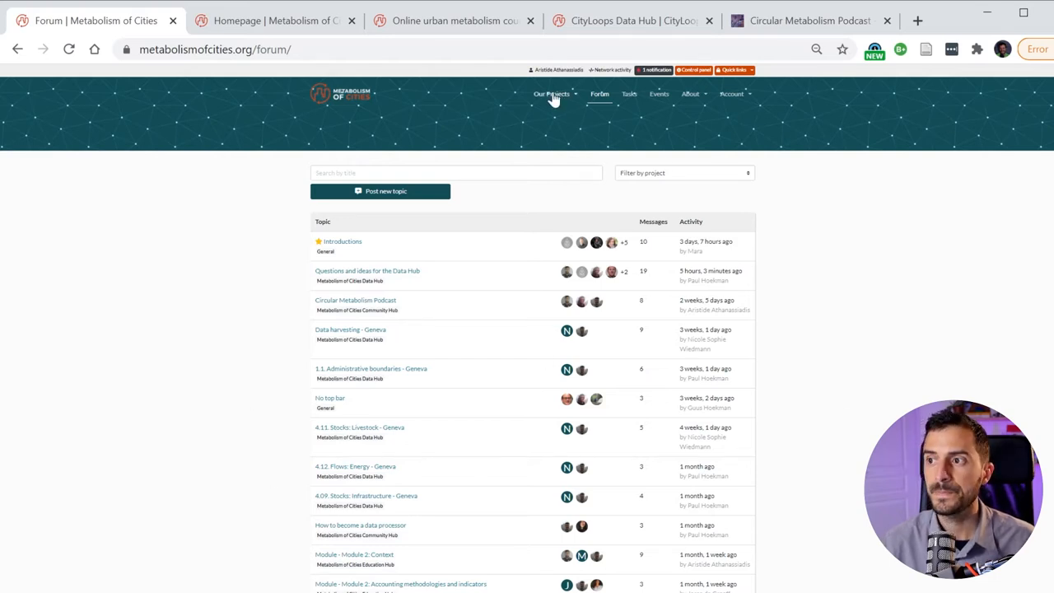
{"action": "left_click", "coordinate": [630, 94]}
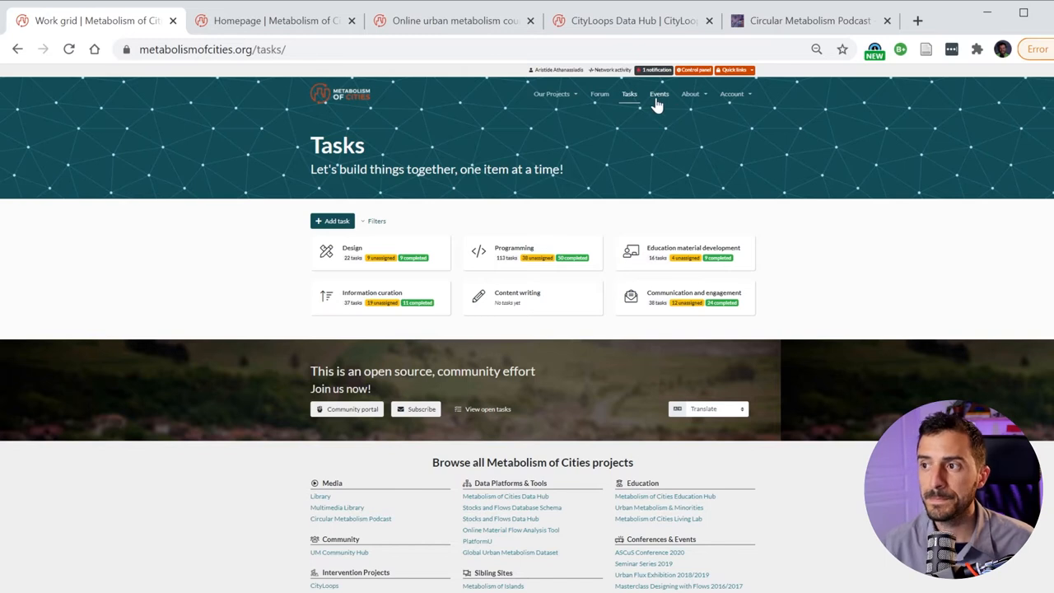
Review the Events archive of work sprints and trainings, then return to the homepage
{"action": "left_click", "coordinate": [659, 94]}
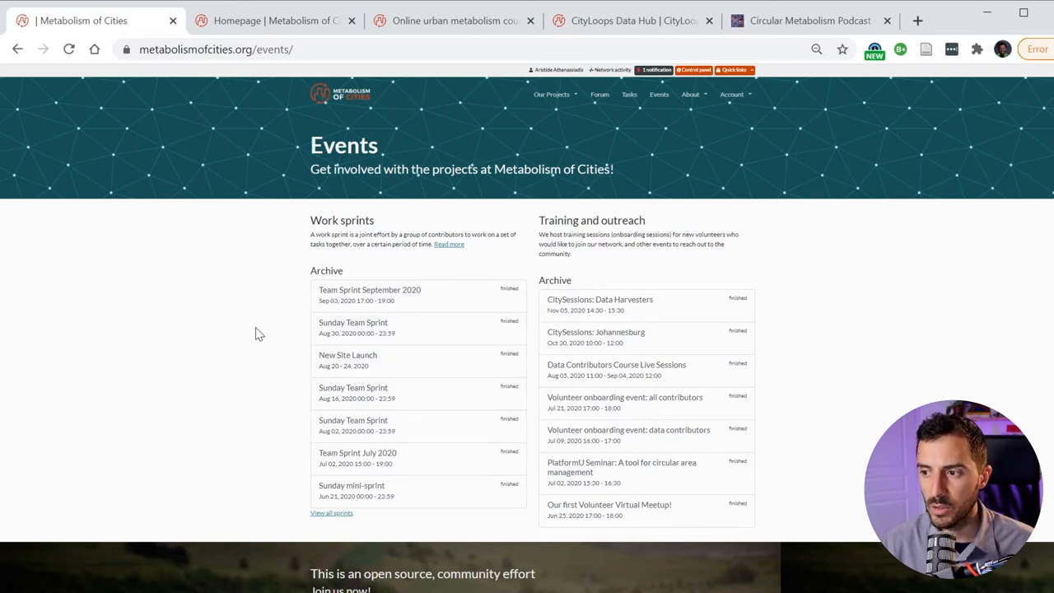
{"action": "scroll", "coordinate": [257, 332], "scroll_direction": "down", "scroll_amount": 5}
{"action": "scroll", "coordinate": [258, 326], "scroll_direction": "down", "scroll_amount": 2}
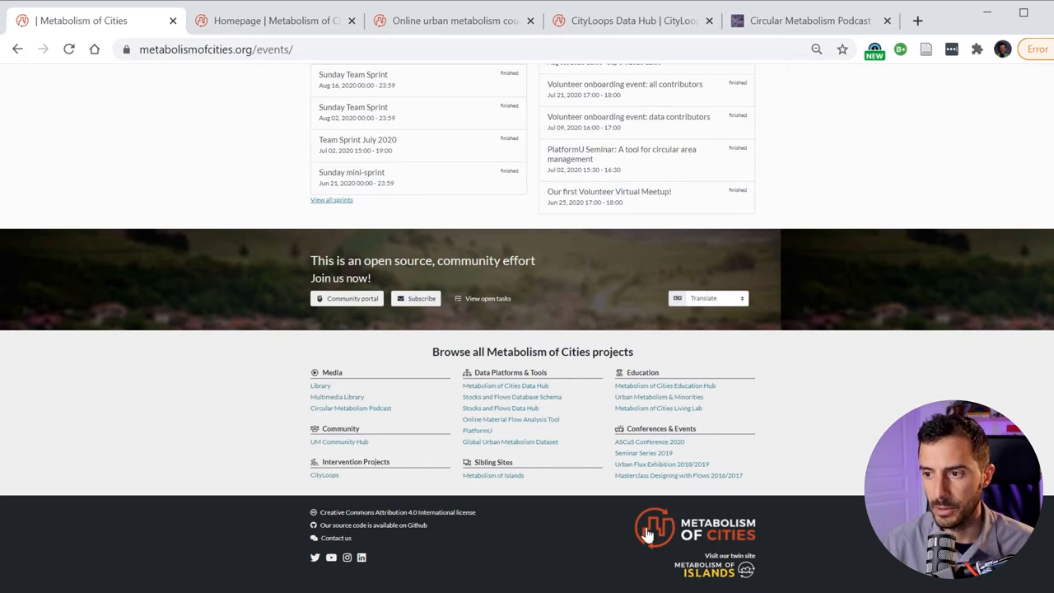
{"action": "scroll", "coordinate": [445, 362], "scroll_direction": "up", "scroll_amount": 8}
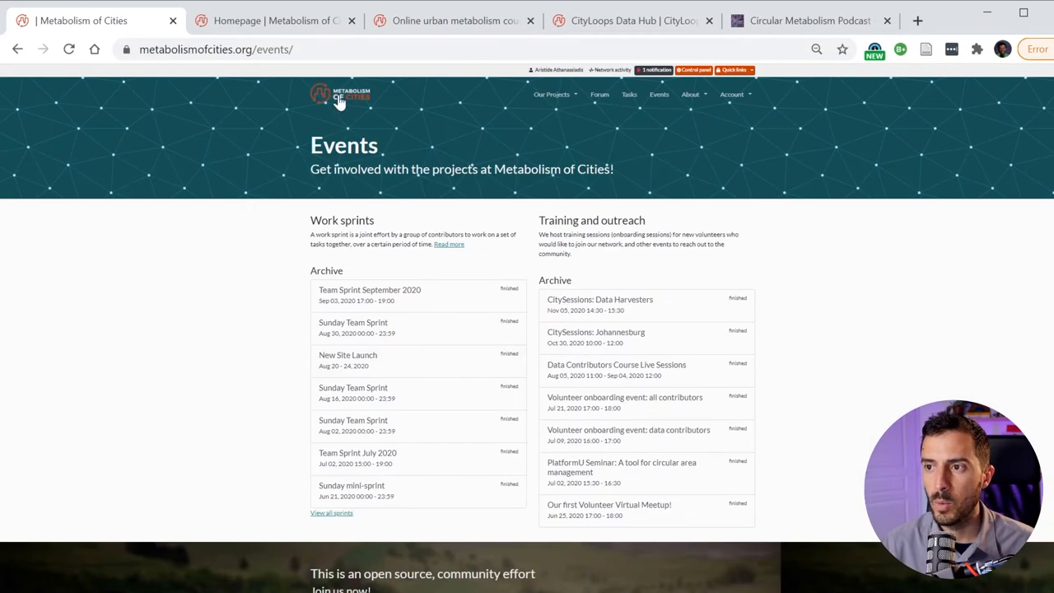
{"action": "left_click", "coordinate": [341, 100]}
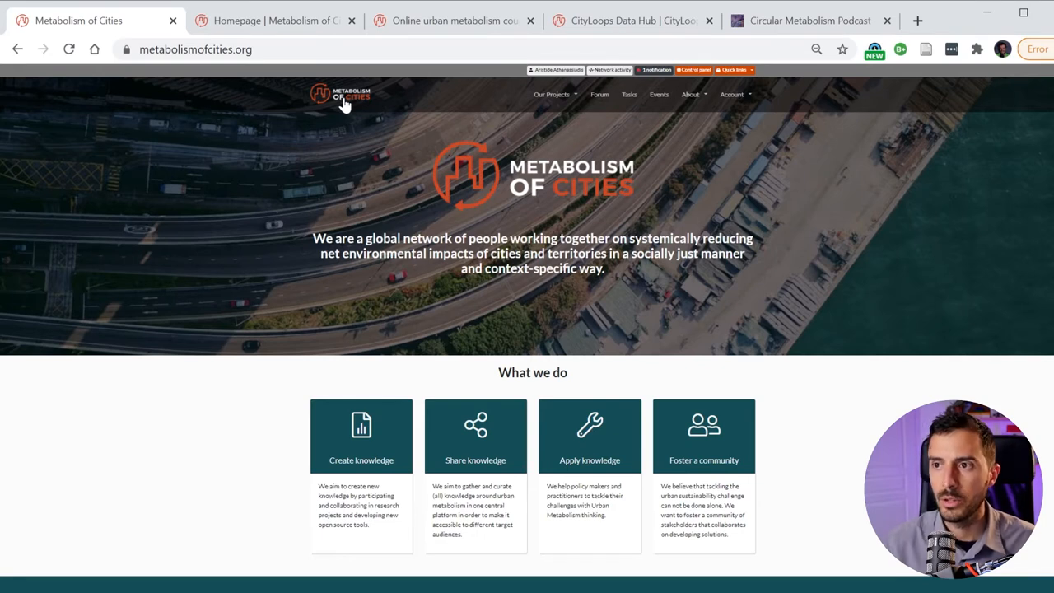
Switch to the Data Hub browser tab and view its current progress section
{"action": "left_click", "coordinate": [264, 25]}
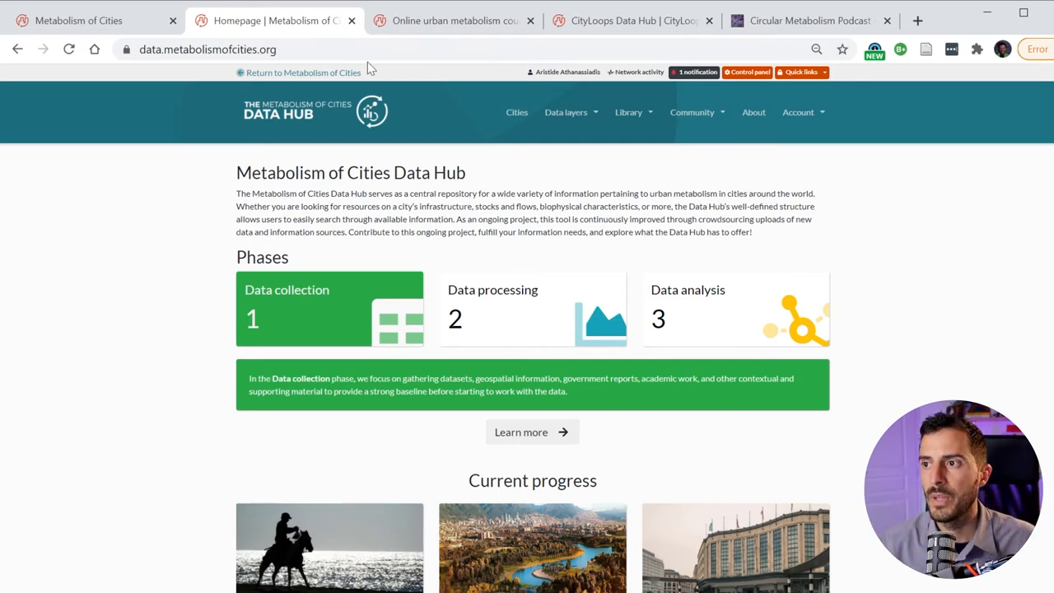
{"action": "scroll", "coordinate": [394, 136], "scroll_direction": "down", "scroll_amount": 3}
{"action": "scroll", "coordinate": [394, 136], "scroll_direction": "down", "scroll_amount": 2}
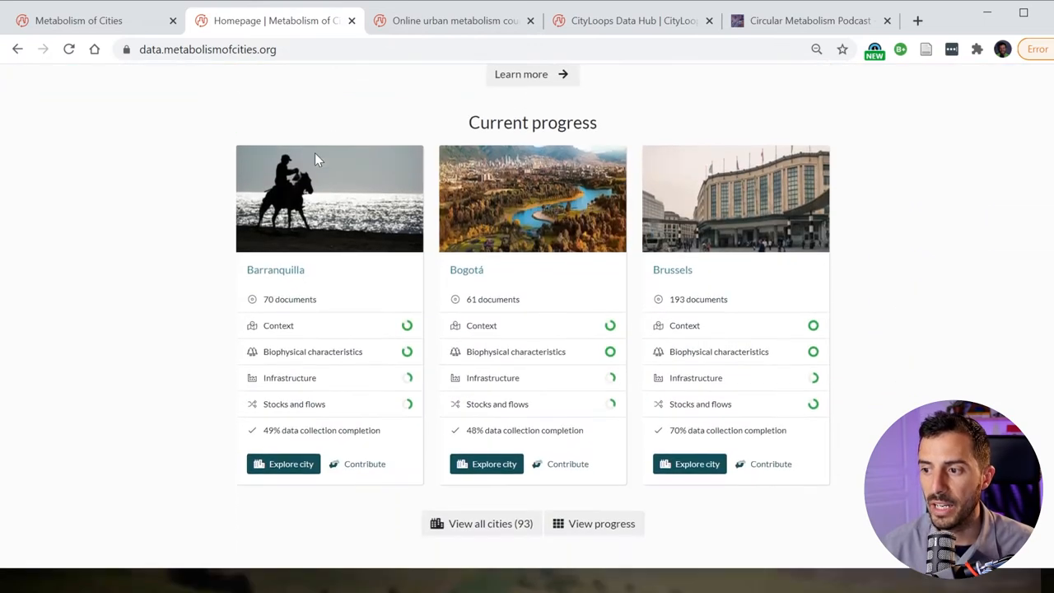
{"action": "scroll", "coordinate": [315, 152], "scroll_direction": "down", "scroll_amount": 1}
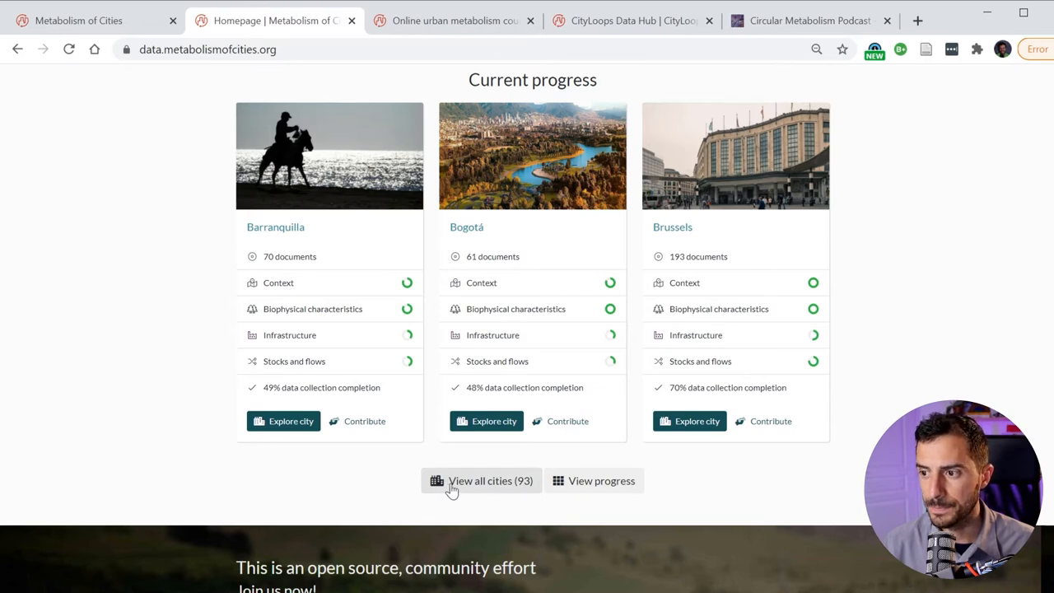
View all 93 cities' progress and open the Geneva city dashboard
{"action": "left_click", "coordinate": [452, 486]}
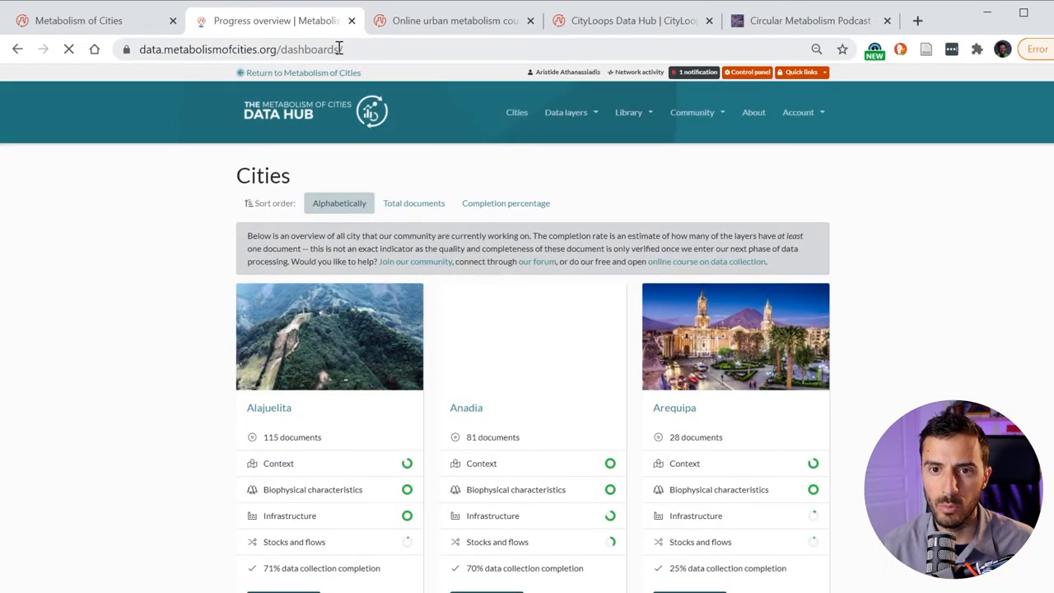
{"action": "scroll", "coordinate": [494, 288], "scroll_direction": "down", "scroll_amount": 5}
{"action": "scroll", "coordinate": [478, 263], "scroll_direction": "down", "scroll_amount": 2}
{"action": "scroll", "coordinate": [462, 247], "scroll_direction": "down", "scroll_amount": 4}
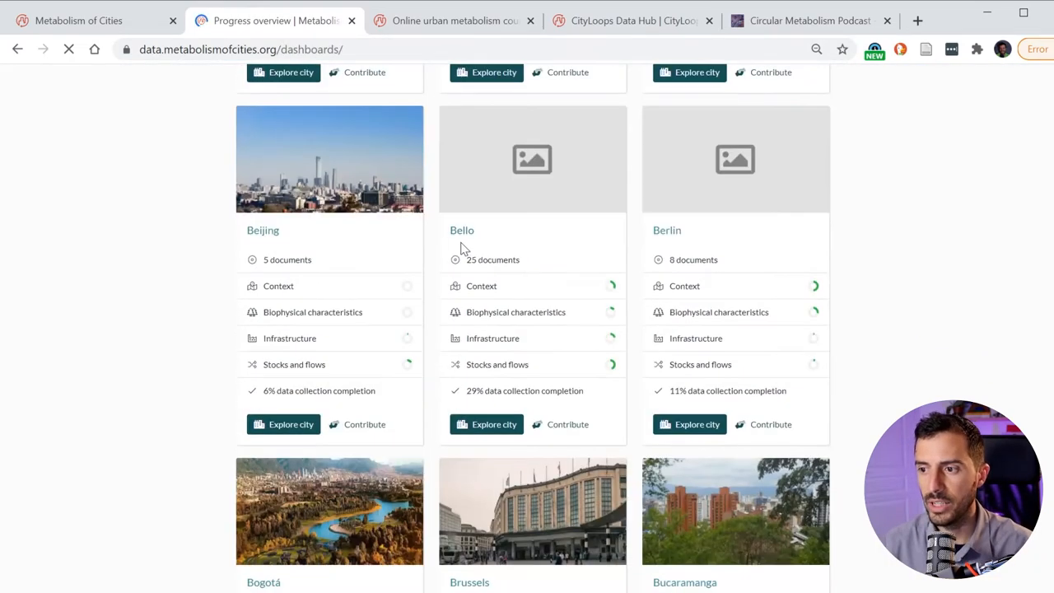
{"action": "scroll", "coordinate": [354, 264], "scroll_direction": "down", "scroll_amount": 5}
{"action": "scroll", "coordinate": [354, 263], "scroll_direction": "down", "scroll_amount": 5}
{"action": "scroll", "coordinate": [352, 272], "scroll_direction": "down", "scroll_amount": 4}
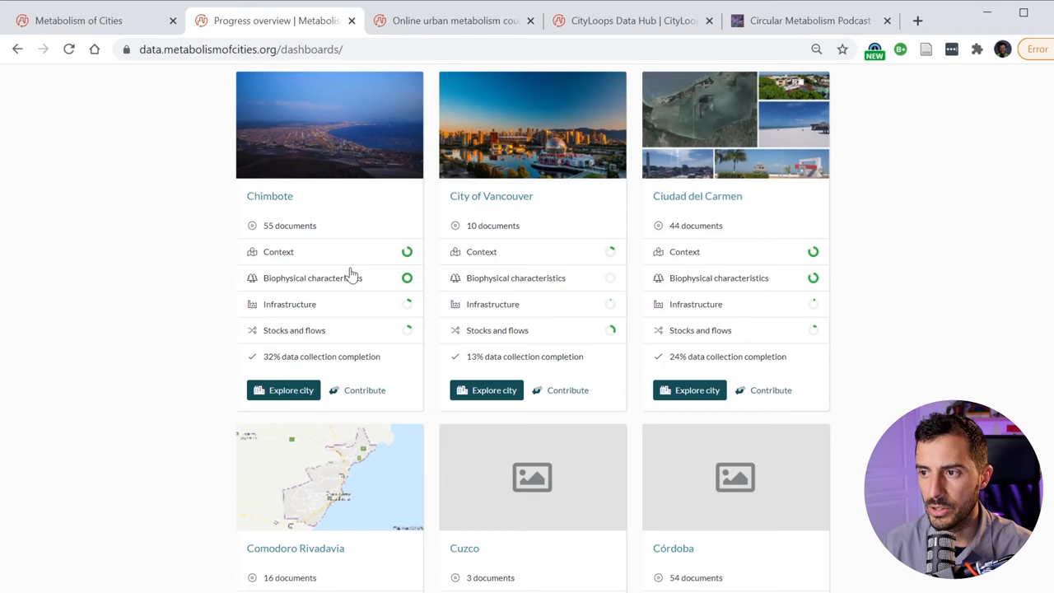
{"action": "scroll", "coordinate": [352, 272], "scroll_direction": "down", "scroll_amount": 5}
{"action": "scroll", "coordinate": [351, 272], "scroll_direction": "down", "scroll_amount": 4}
{"action": "scroll", "coordinate": [412, 284], "scroll_direction": "up", "scroll_amount": 3}
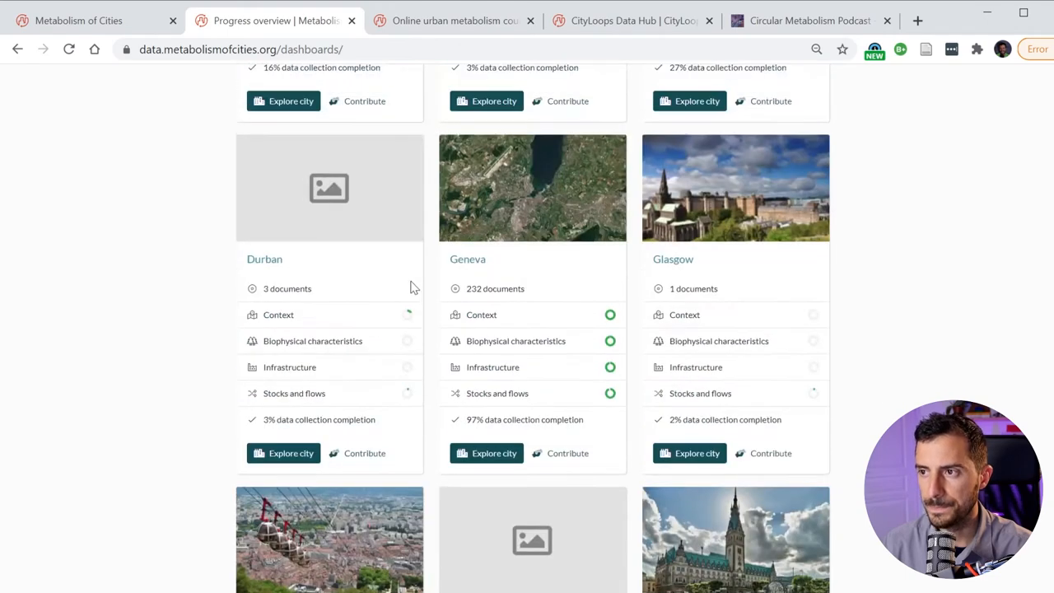
{"action": "left_click", "coordinate": [467, 259]}
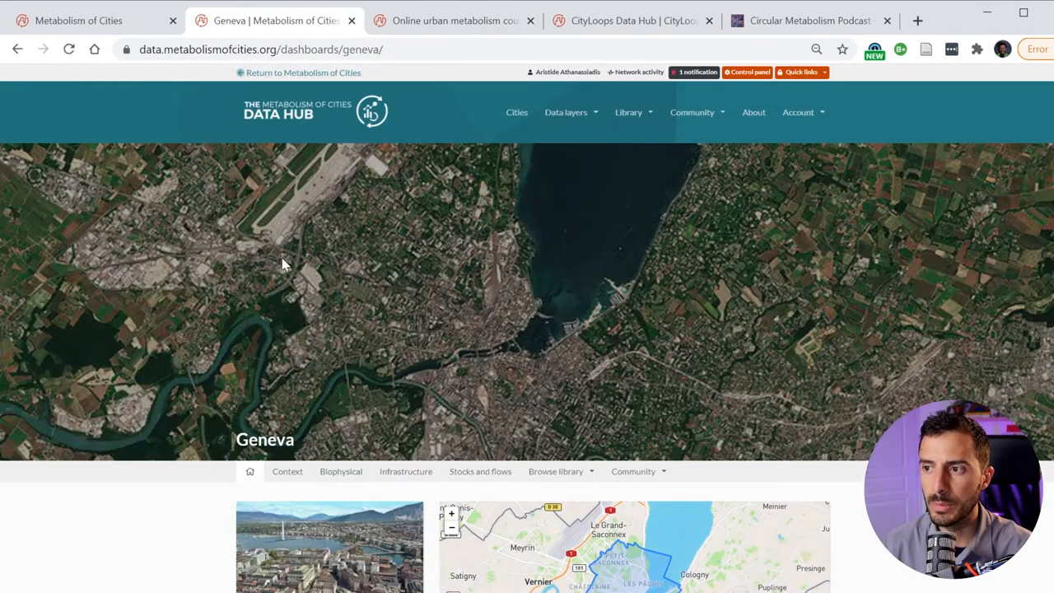
{"action": "scroll", "coordinate": [152, 325], "scroll_direction": "down", "scroll_amount": 4}
{"action": "scroll", "coordinate": [153, 326], "scroll_direction": "down", "scroll_amount": 3}
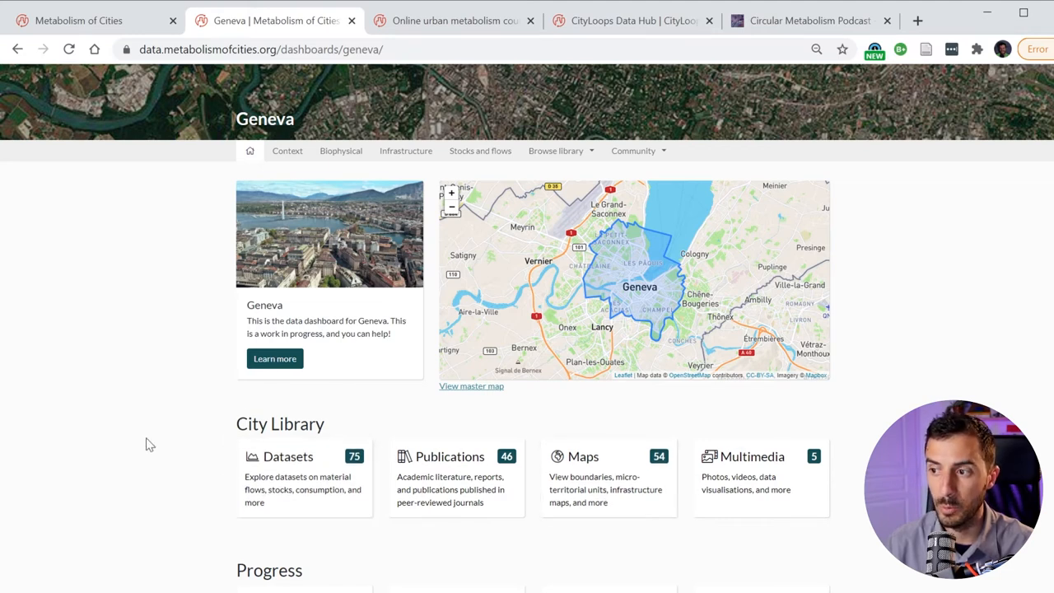
Browse Geneva's datasets with visualisations and open the latest water consumption dataset
{"action": "left_click", "coordinate": [277, 461]}
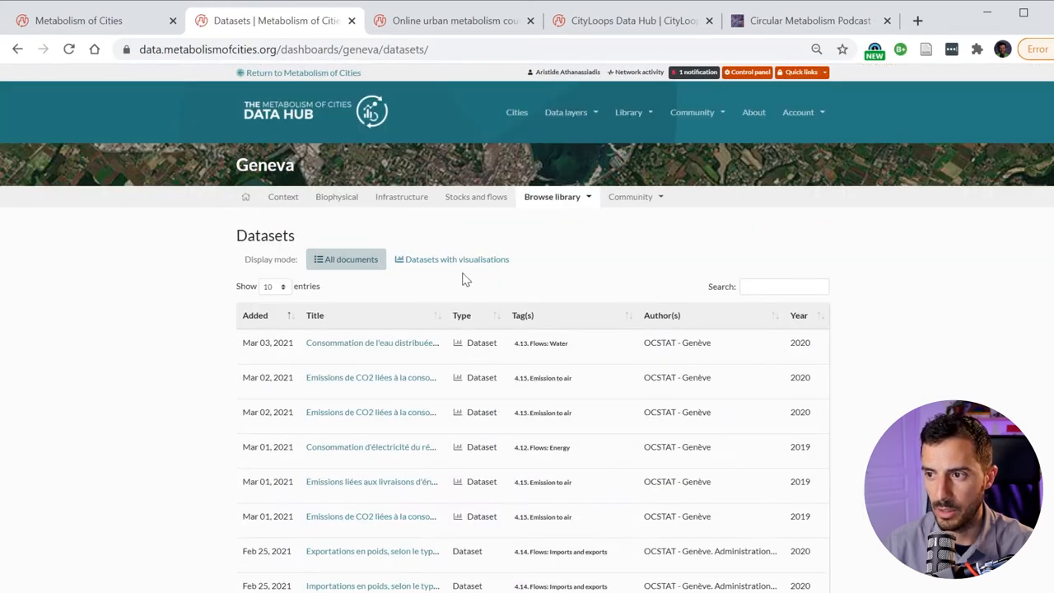
{"action": "left_click", "coordinate": [443, 264]}
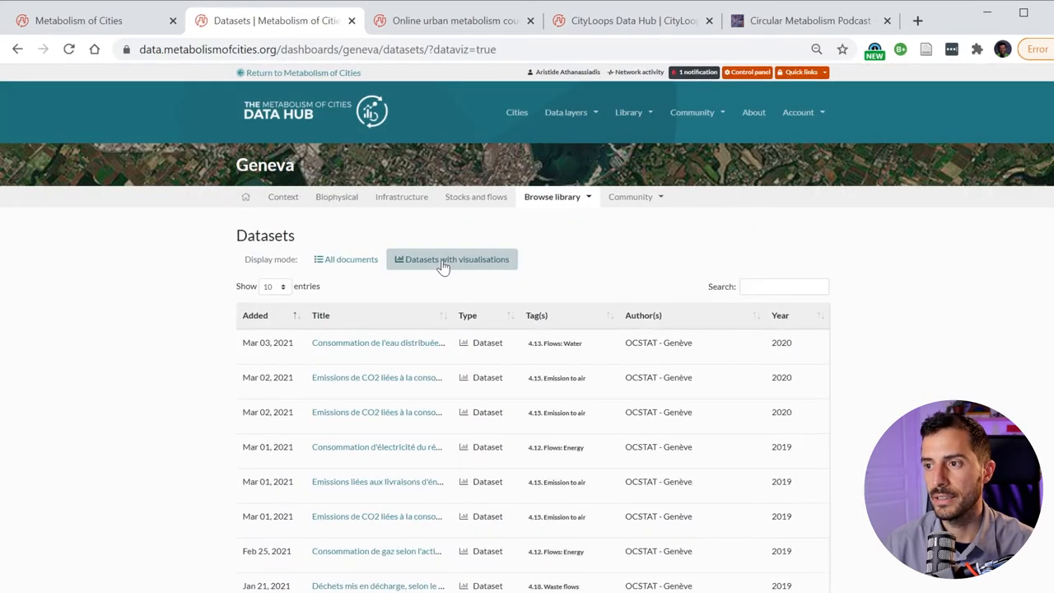
{"action": "left_click", "coordinate": [343, 346]}
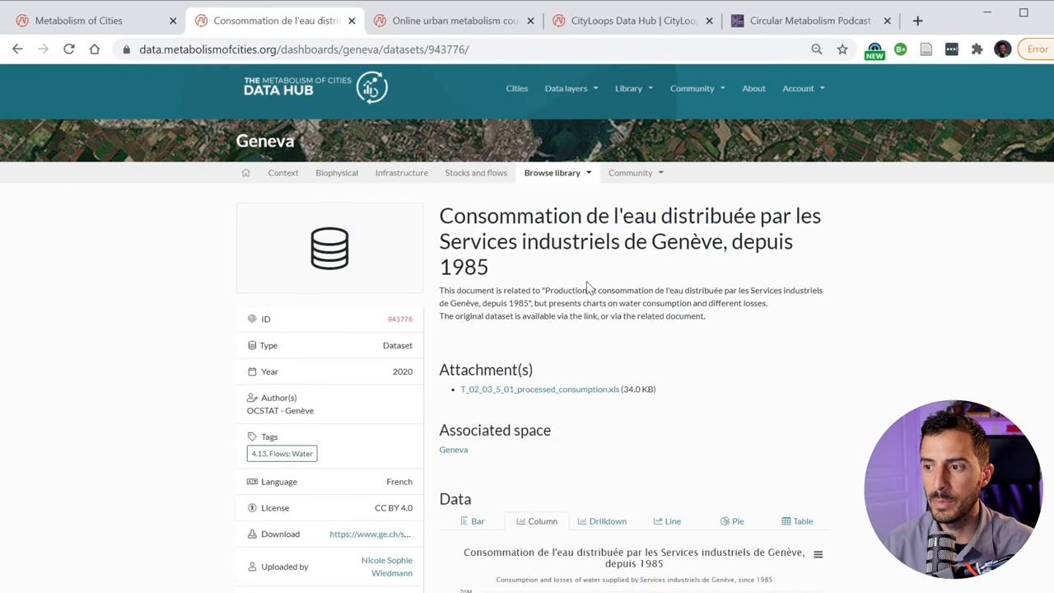
{"action": "scroll", "coordinate": [536, 313], "scroll_direction": "down", "scroll_amount": 5}
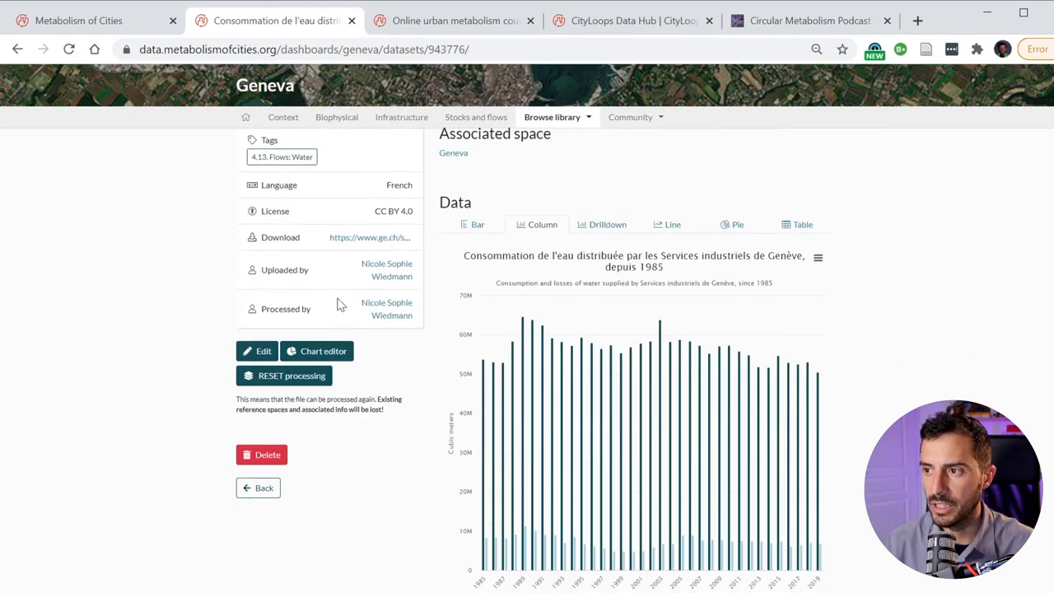
Try the bar and drilldown views, settle on the line chart, and check its export options
{"action": "left_click", "coordinate": [485, 224]}
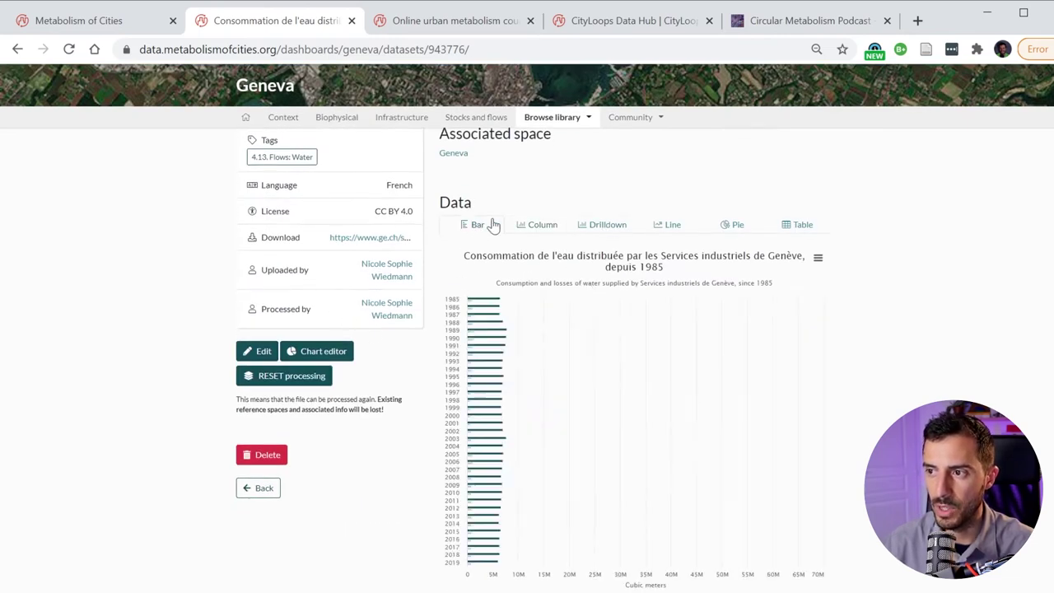
{"action": "left_click", "coordinate": [592, 229]}
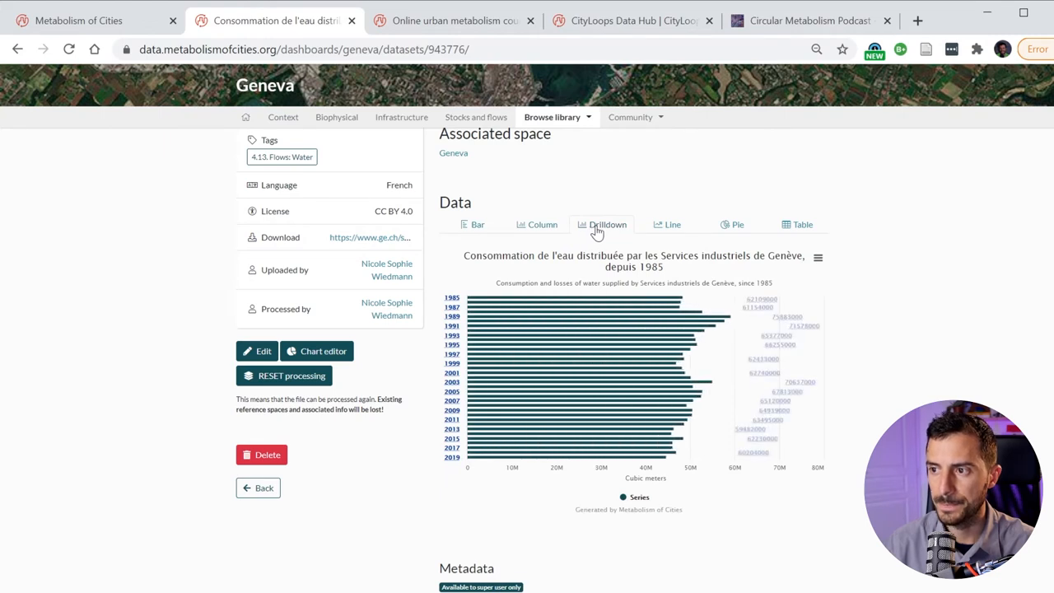
{"action": "left_click", "coordinate": [657, 227]}
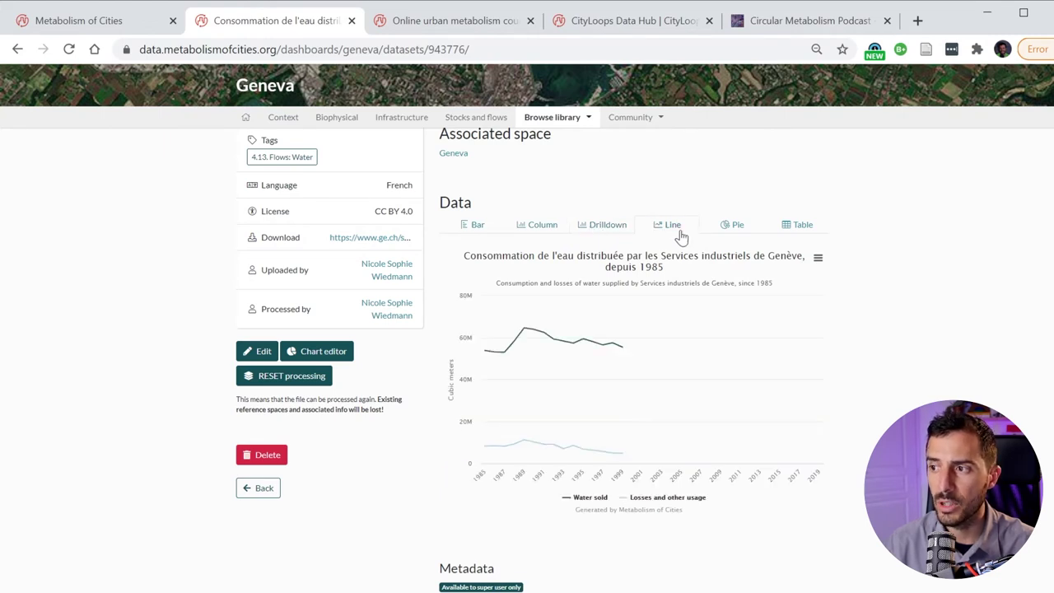
{"action": "left_click", "coordinate": [818, 259]}
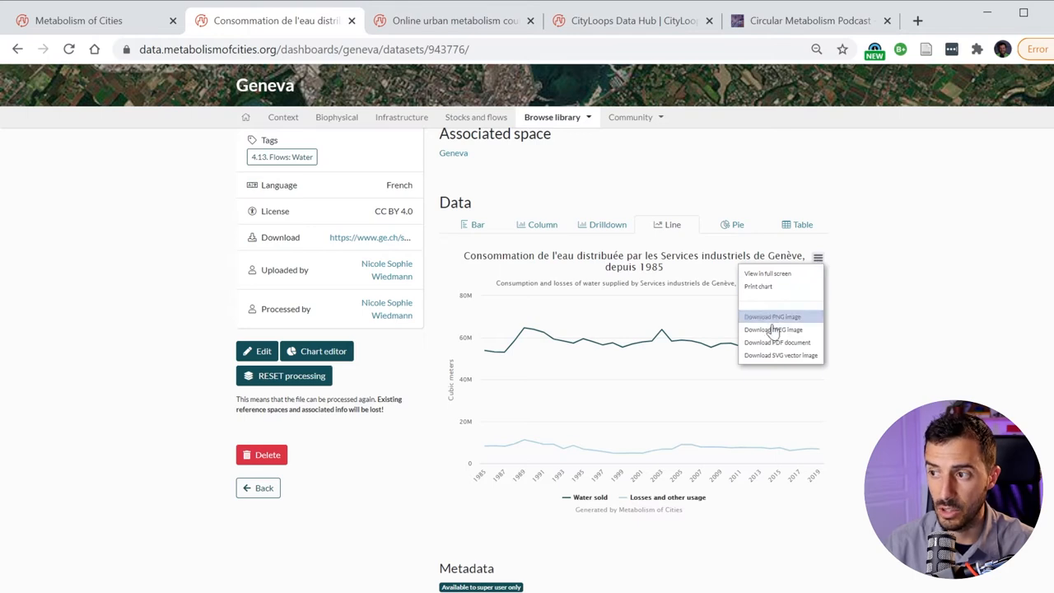
{"action": "left_click", "coordinate": [847, 323]}
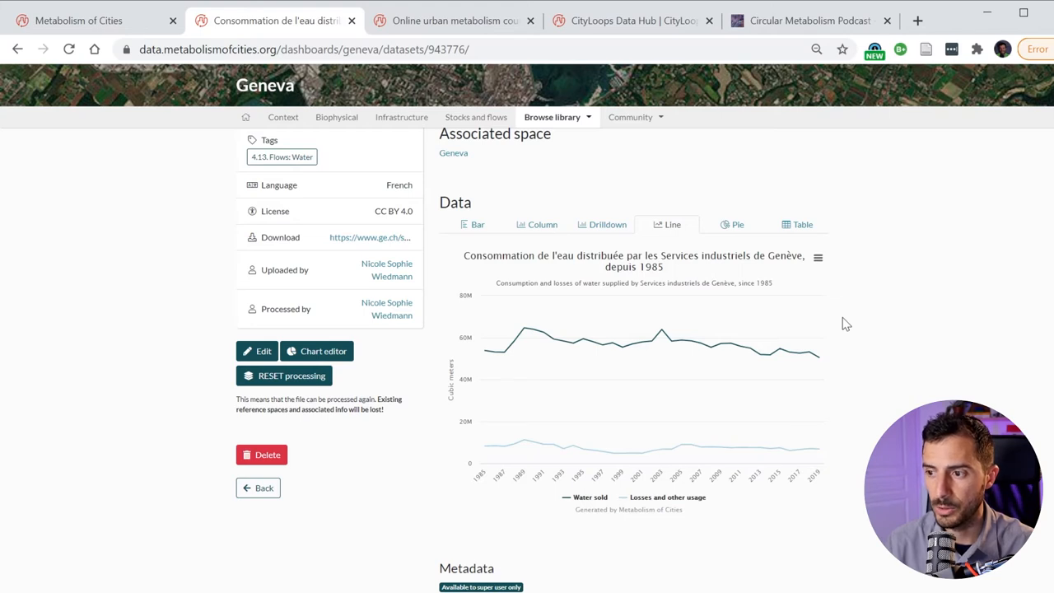
{"action": "scroll", "coordinate": [846, 323], "scroll_direction": "up", "scroll_amount": 8}
{"action": "scroll", "coordinate": [847, 323], "scroll_direction": "up", "scroll_amount": 4}
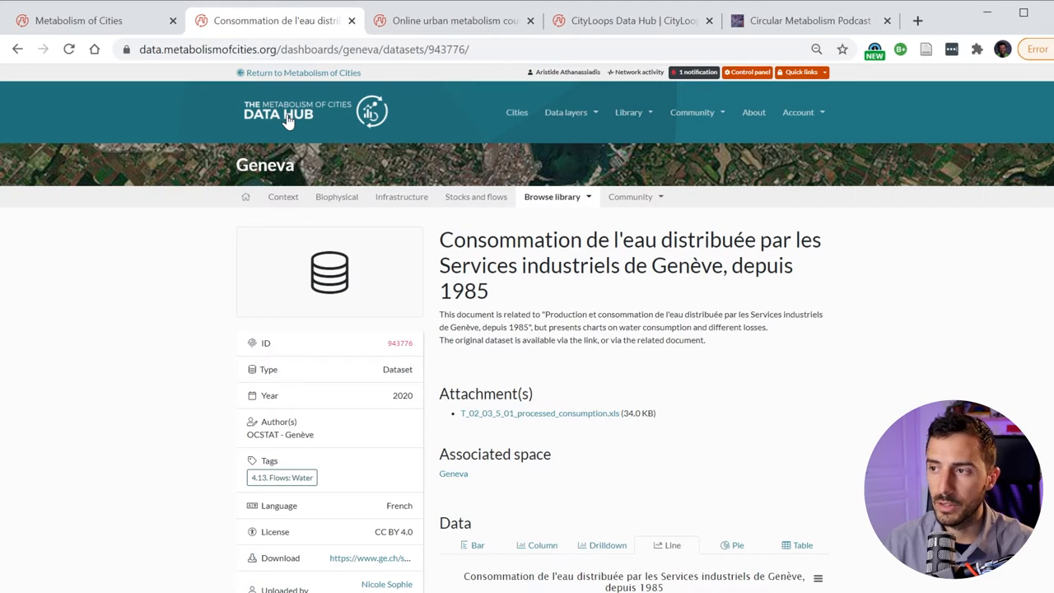
Return to the Data Hub homepage and expand the Community menu
{"action": "left_click", "coordinate": [288, 119]}
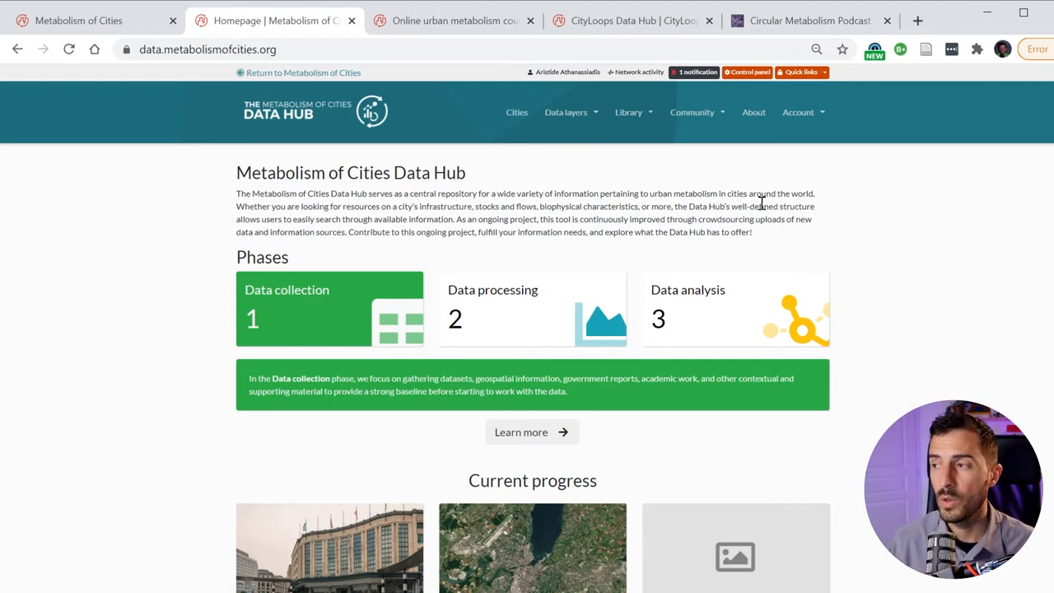
{"action": "left_click", "coordinate": [689, 116]}
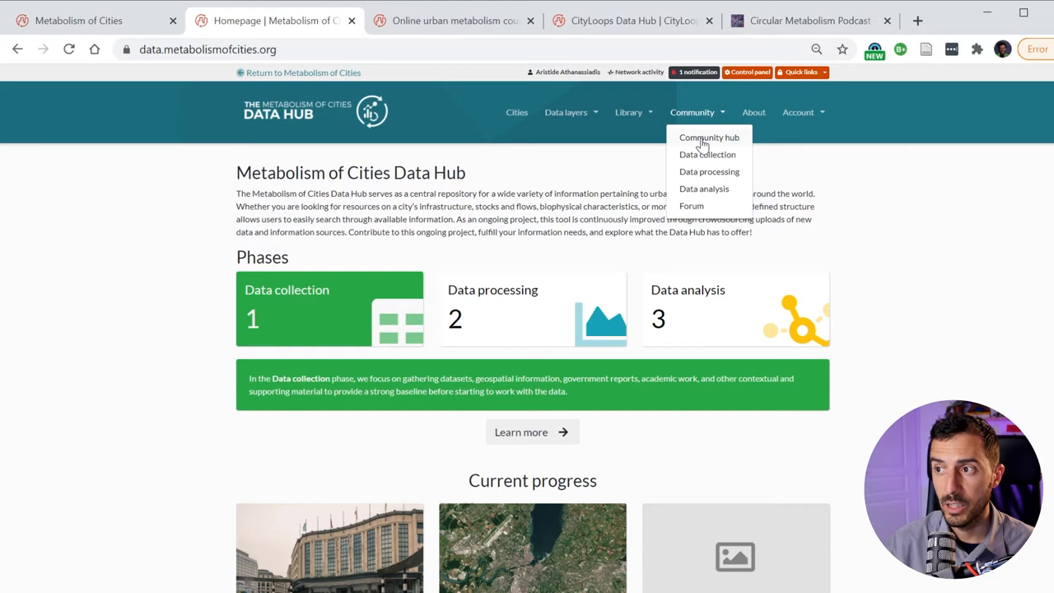
Browse the Community hub portal, then switch to the Education Hub's online courses tab
{"action": "left_click", "coordinate": [703, 140]}
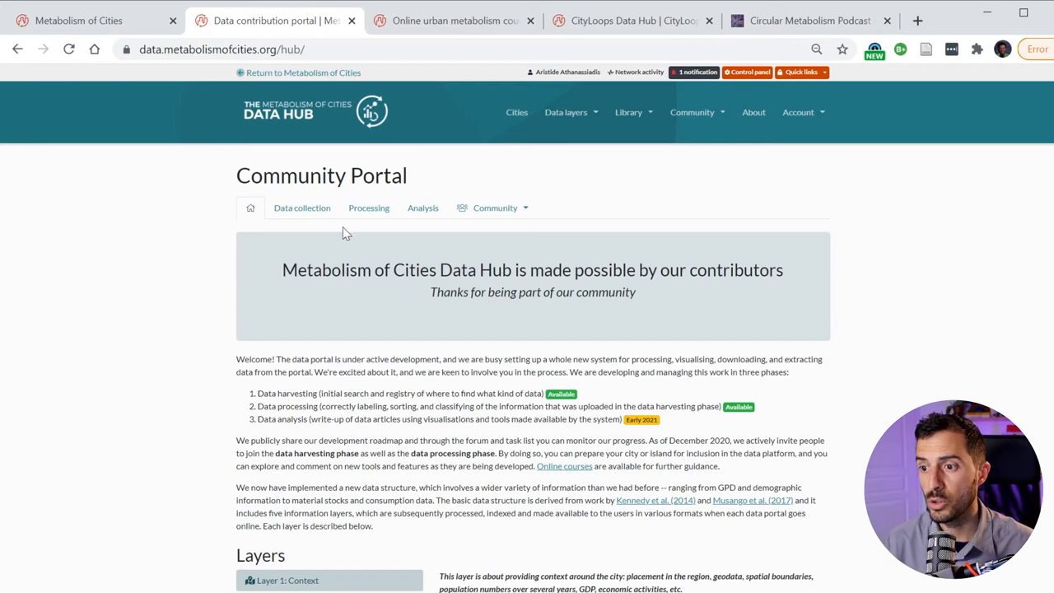
{"action": "scroll", "coordinate": [247, 272], "scroll_direction": "down", "scroll_amount": 3}
{"action": "scroll", "coordinate": [247, 272], "scroll_direction": "down", "scroll_amount": 5}
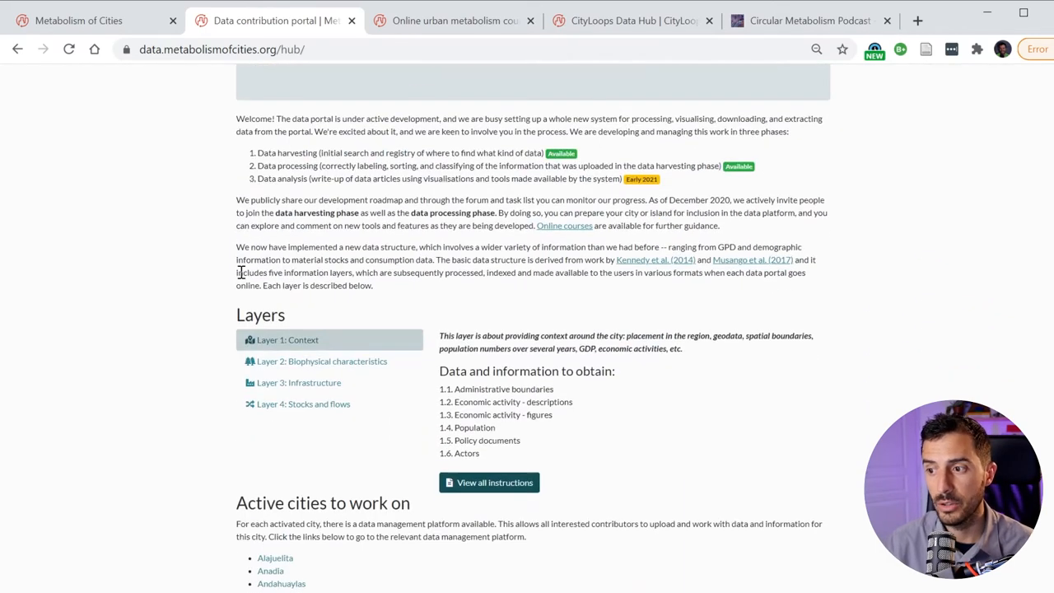
{"action": "scroll", "coordinate": [247, 272], "scroll_direction": "up", "scroll_amount": 8}
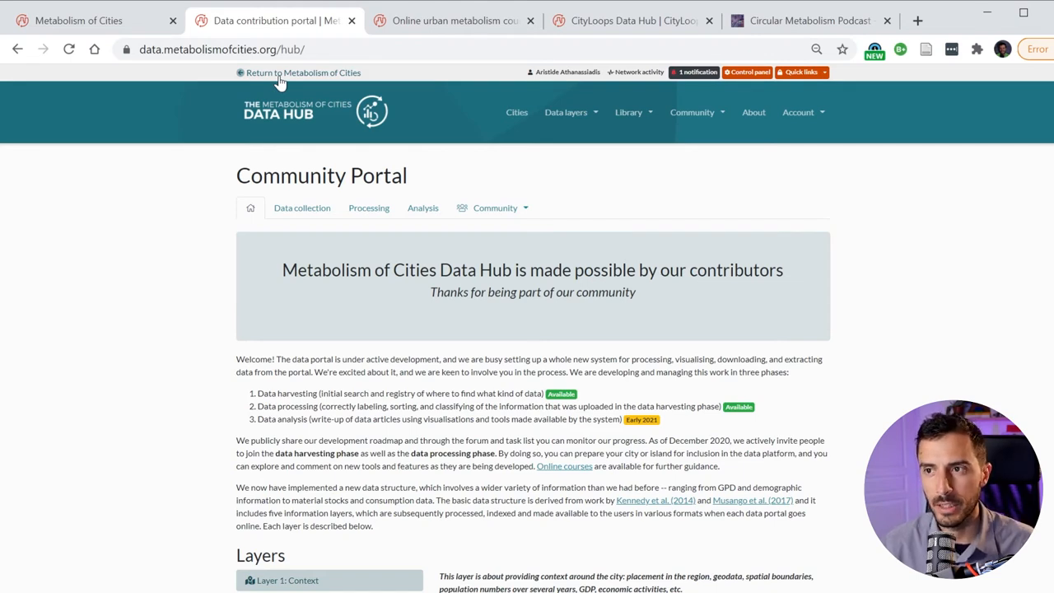
{"action": "left_click", "coordinate": [453, 20]}
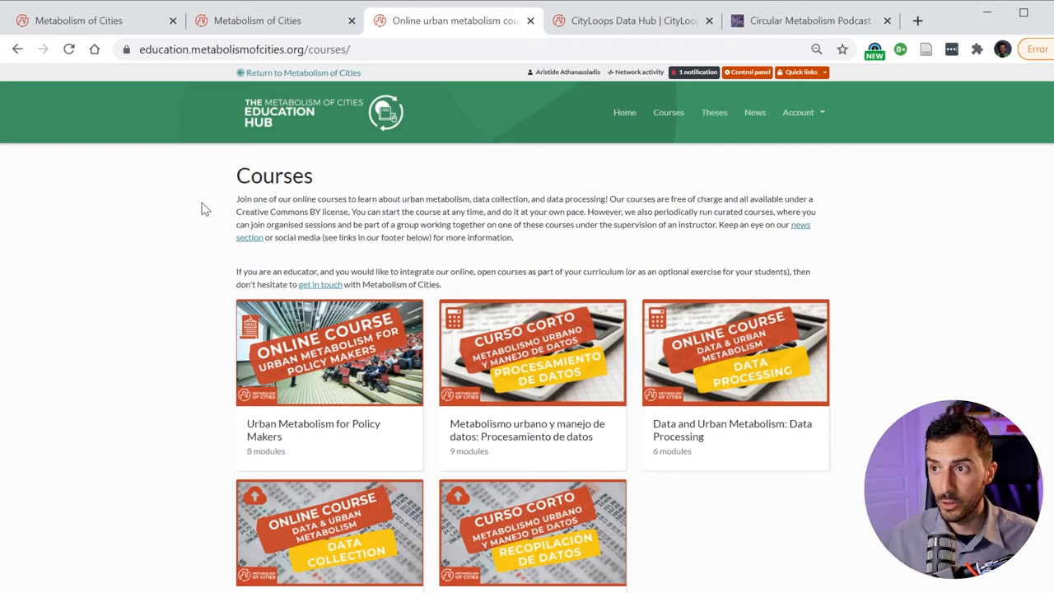
Navigate the second tab to data.metabolismofcities.org
{"action": "left_click", "coordinate": [272, 21]}
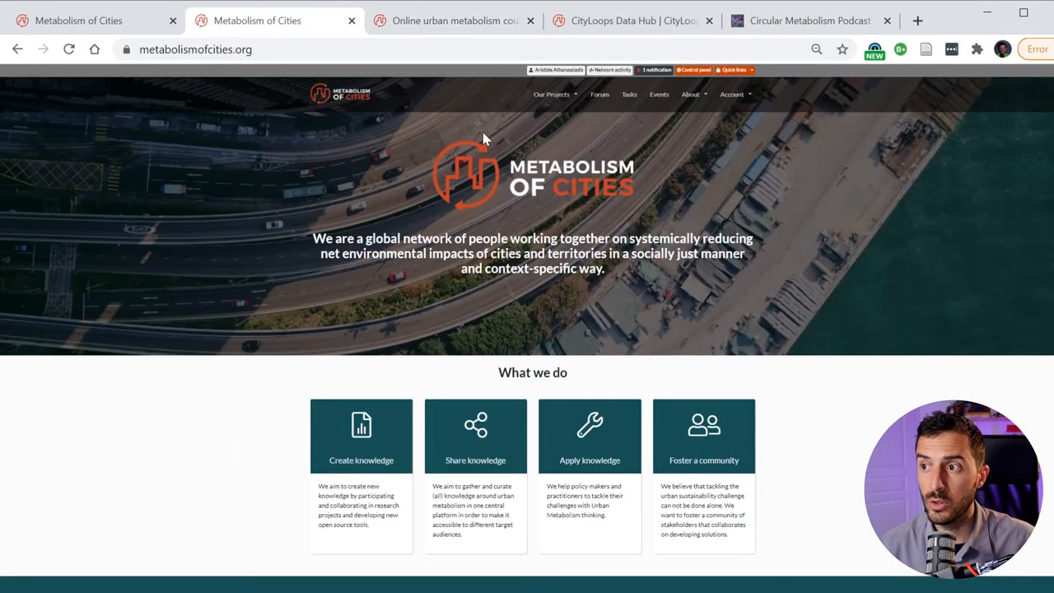
{"action": "left_click", "coordinate": [227, 49]}
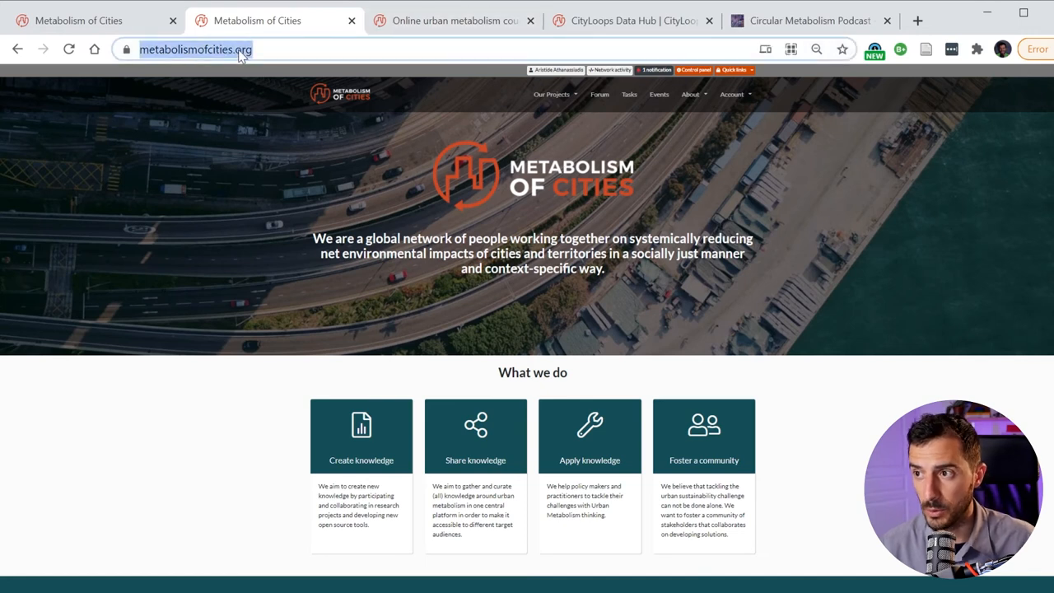
{"action": "type", "text": "data"}
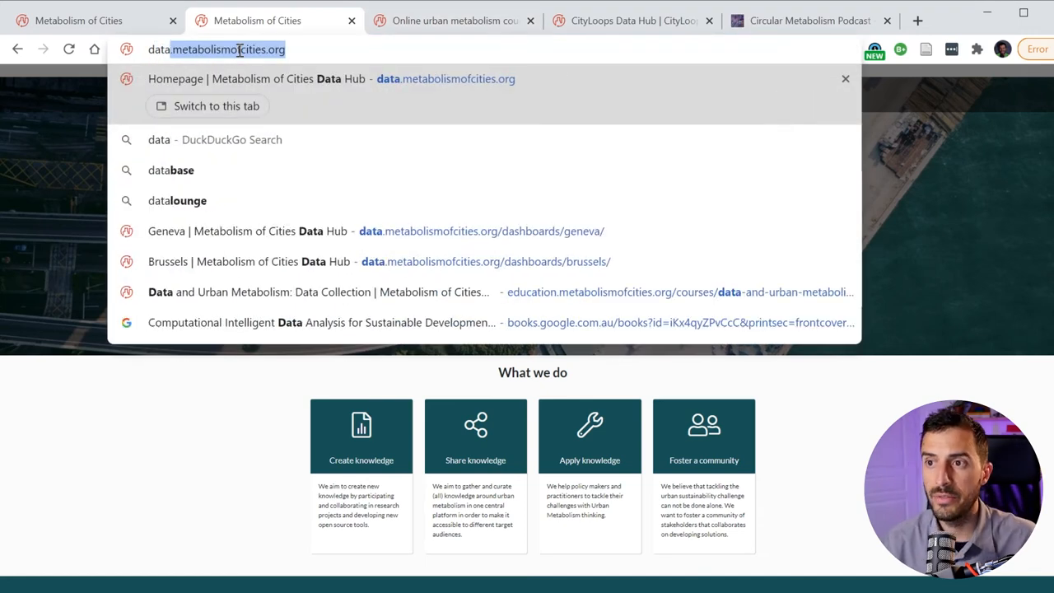
{"action": "key", "text": "Return"}
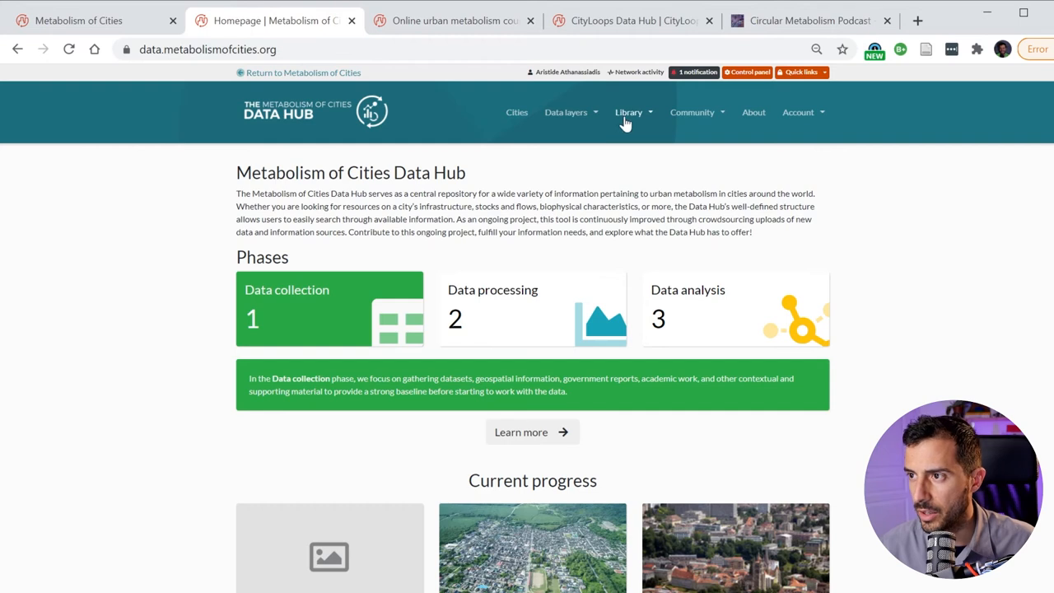
Open the Data Hub's Library > Datasets list of all datasets
{"action": "left_click", "coordinate": [629, 112]}
{"action": "left_click", "coordinate": [640, 141]}
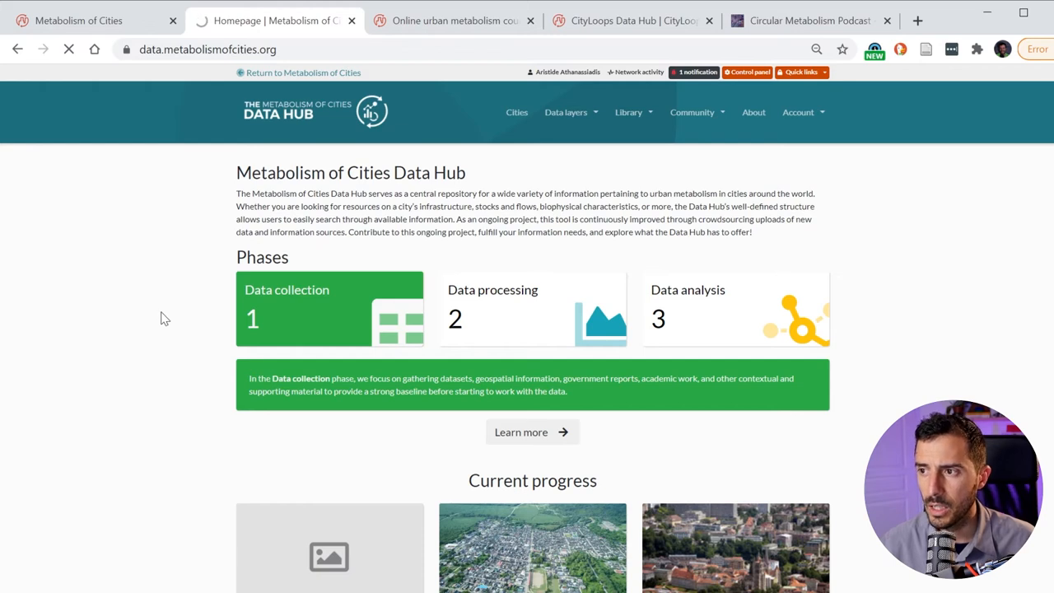
{"action": "scroll", "coordinate": [239, 316], "scroll_direction": "down", "scroll_amount": 5}
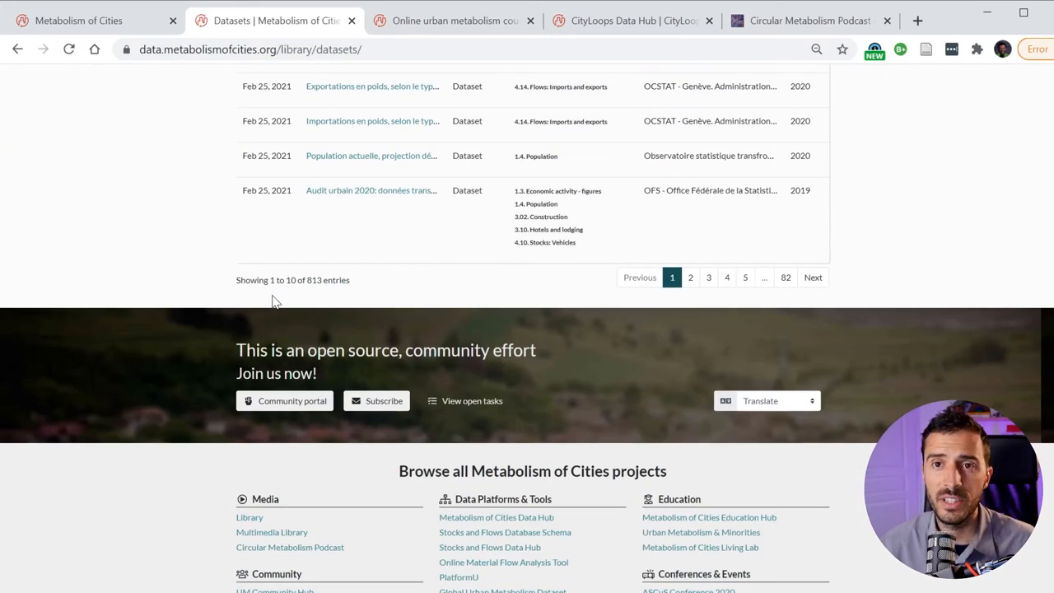
{"action": "scroll", "coordinate": [276, 303], "scroll_direction": "up", "scroll_amount": 3}
{"action": "scroll", "coordinate": [276, 303], "scroll_direction": "up", "scroll_amount": 3}
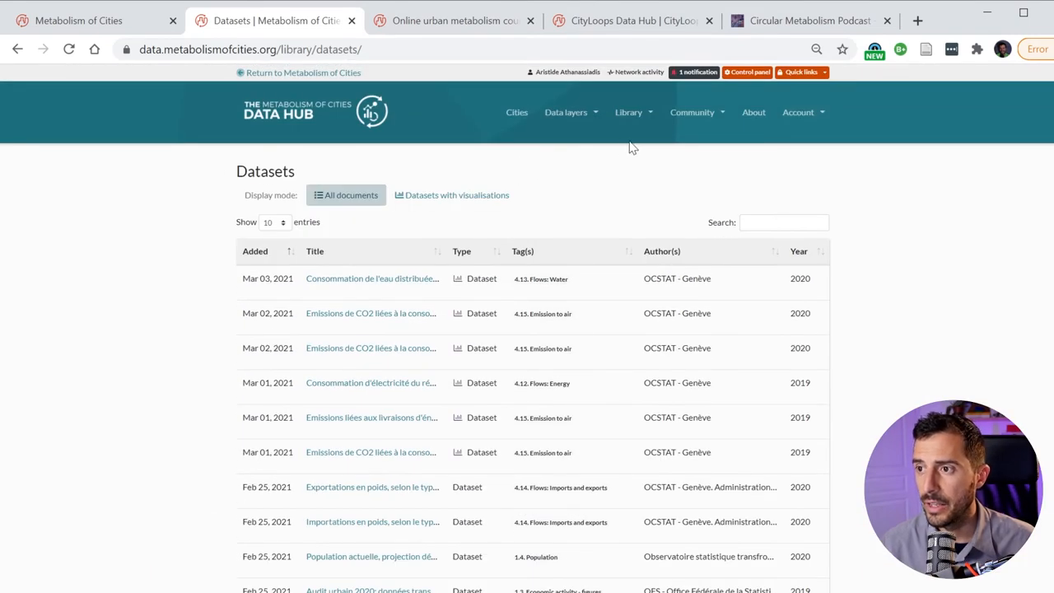
Open the Maps library from the Library menu
{"action": "left_click", "coordinate": [628, 112]}
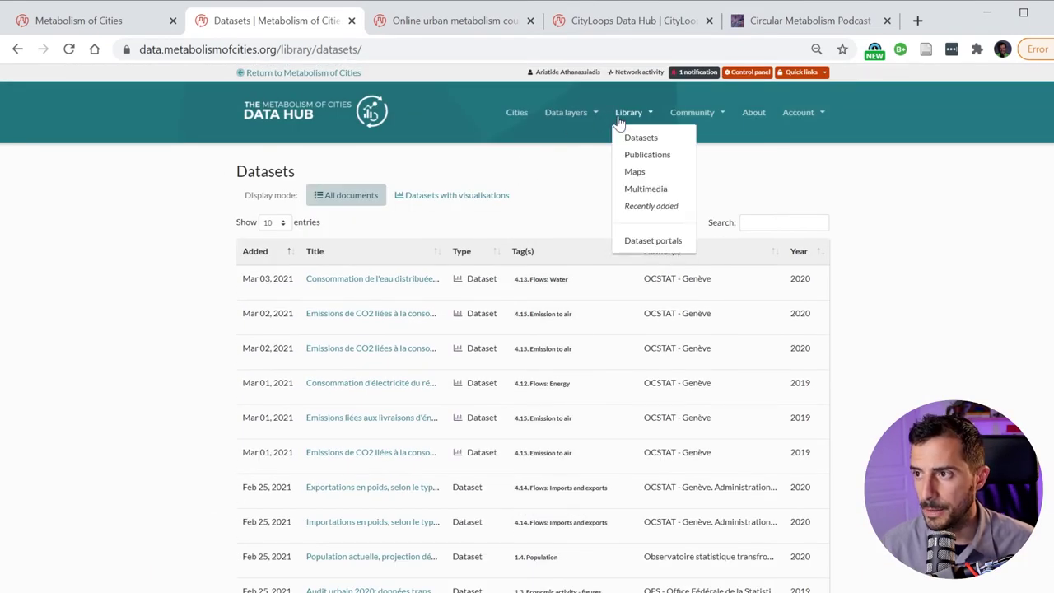
{"action": "left_click", "coordinate": [633, 171]}
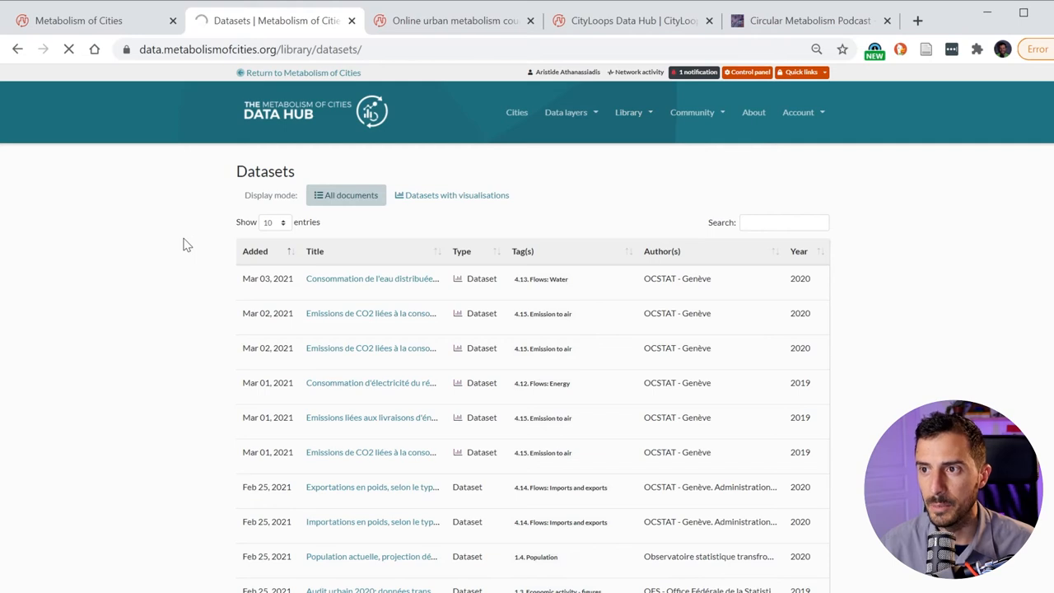
{"action": "scroll", "coordinate": [187, 246], "scroll_direction": "down", "scroll_amount": 1}
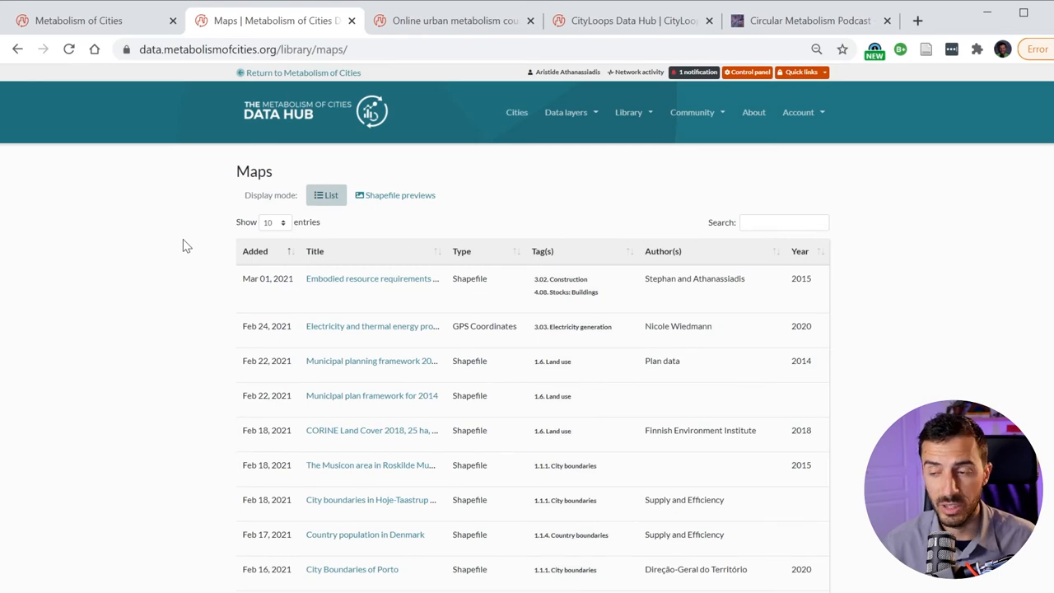
{"action": "scroll", "coordinate": [187, 245], "scroll_direction": "down", "scroll_amount": 5}
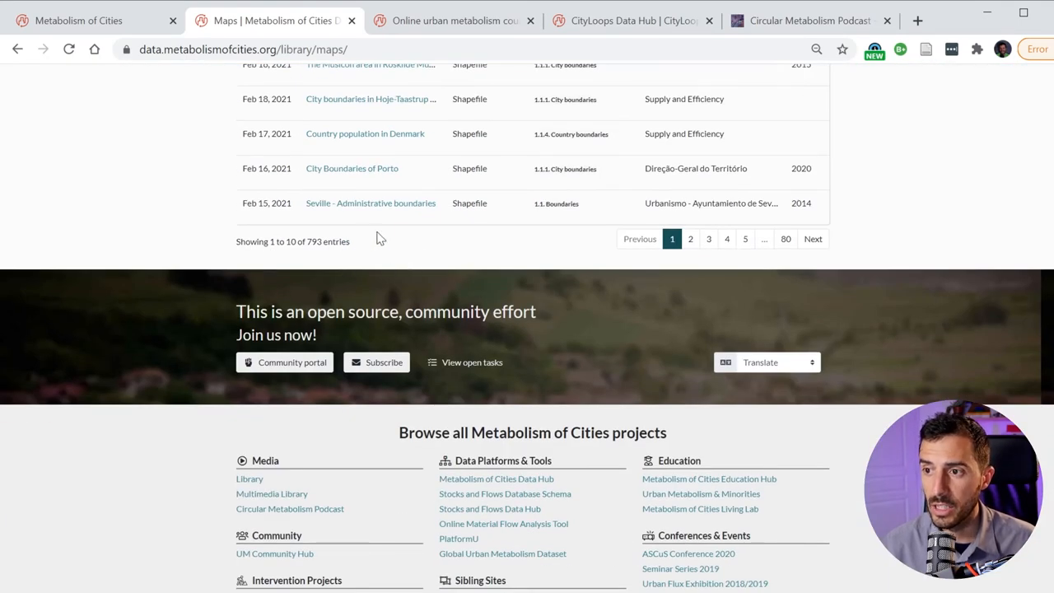
{"action": "scroll", "coordinate": [247, 243], "scroll_direction": "up", "scroll_amount": 5}
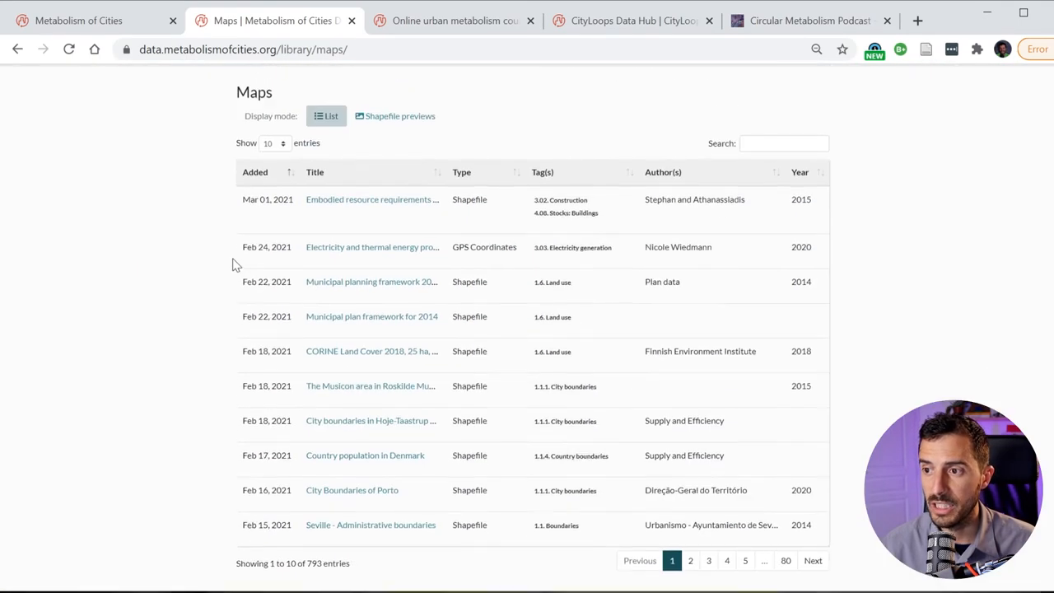
{"action": "scroll", "coordinate": [234, 263], "scroll_direction": "up", "scroll_amount": 2}
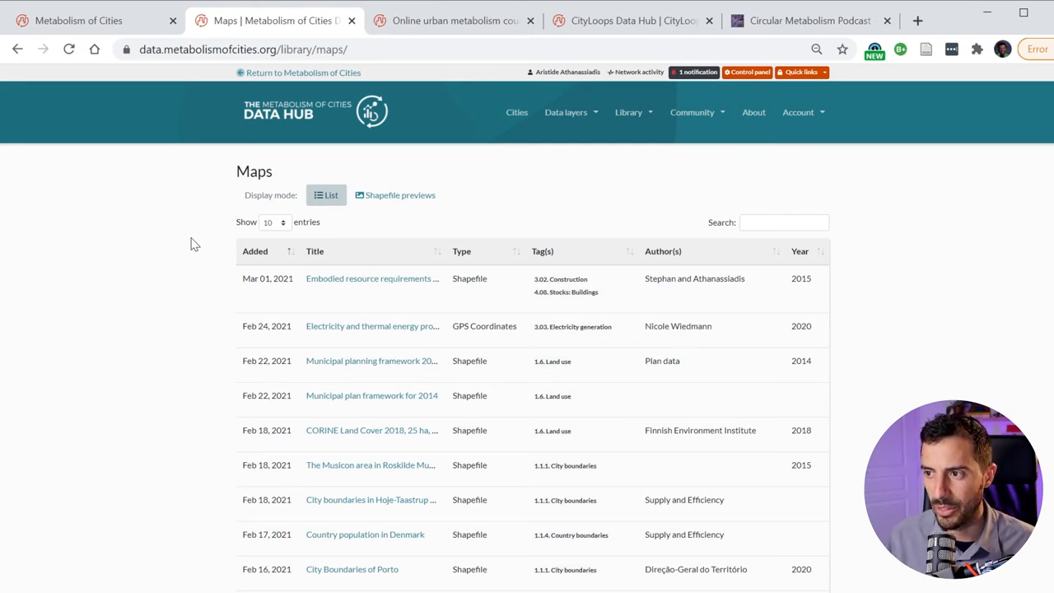
In the CityLoops Data Hub tab, open Circularity > Instructions and courses
{"action": "left_click", "coordinate": [616, 24]}
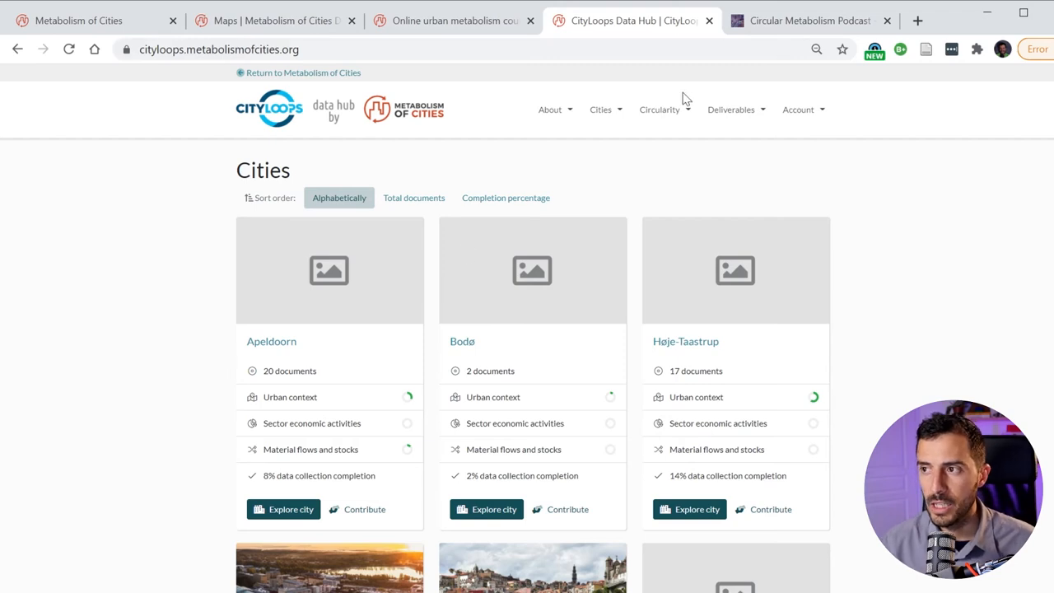
{"action": "scroll", "coordinate": [605, 222], "scroll_direction": "down", "scroll_amount": 1}
{"action": "scroll", "coordinate": [853, 287], "scroll_direction": "down", "scroll_amount": 3}
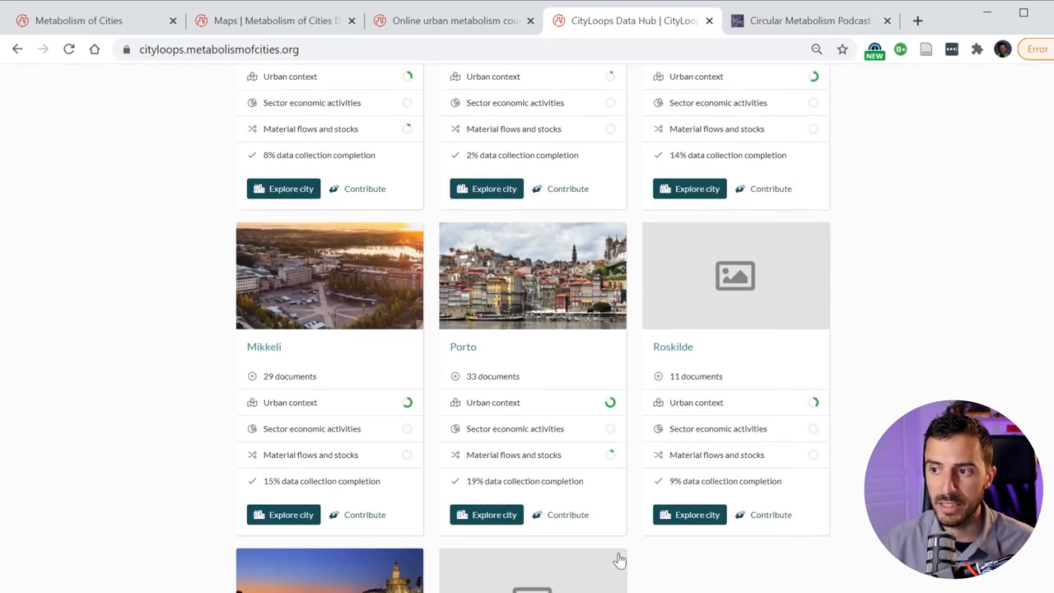
{"action": "scroll", "coordinate": [602, 388], "scroll_direction": "up", "scroll_amount": 5}
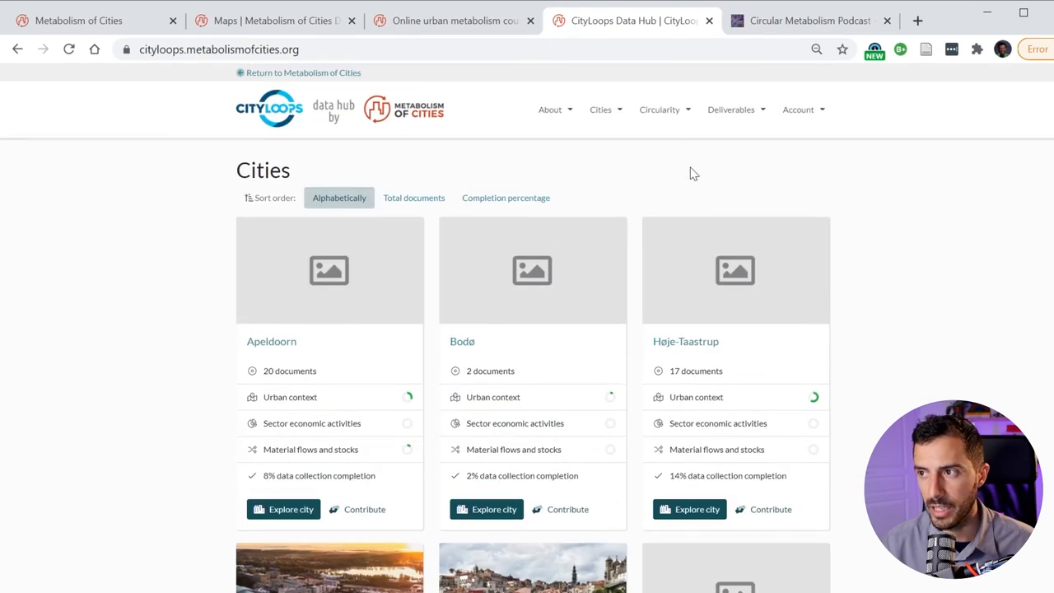
{"action": "left_click", "coordinate": [663, 109]}
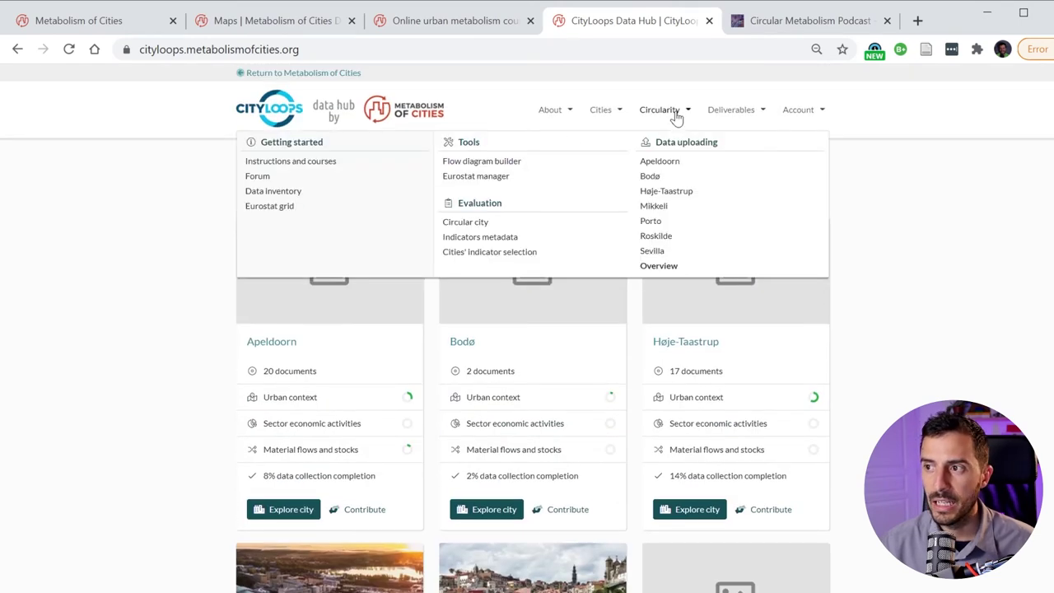
{"action": "left_click", "coordinate": [291, 161]}
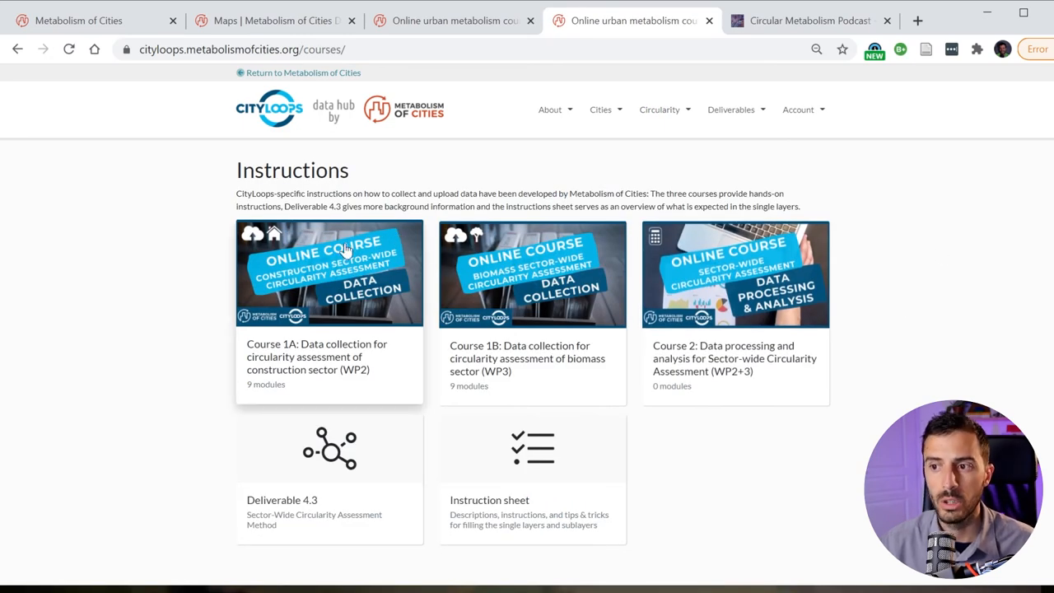
From the flow diagrams list, open the Biomass: Cereals diagram with its origins and destinations
{"action": "left_click", "coordinate": [660, 109]}
{"action": "left_click", "coordinate": [459, 161]}
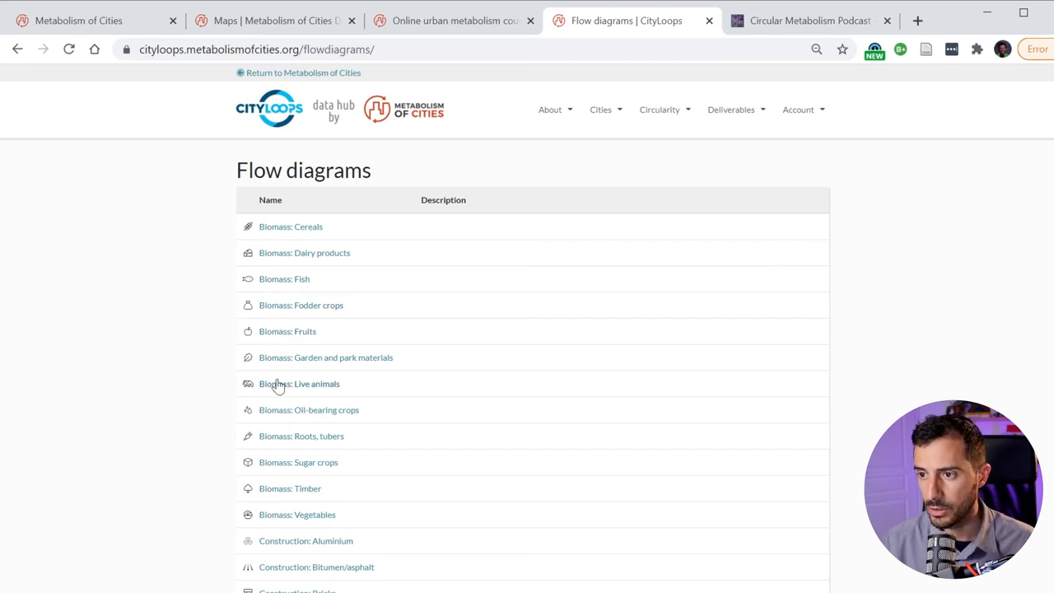
{"action": "left_click", "coordinate": [290, 229]}
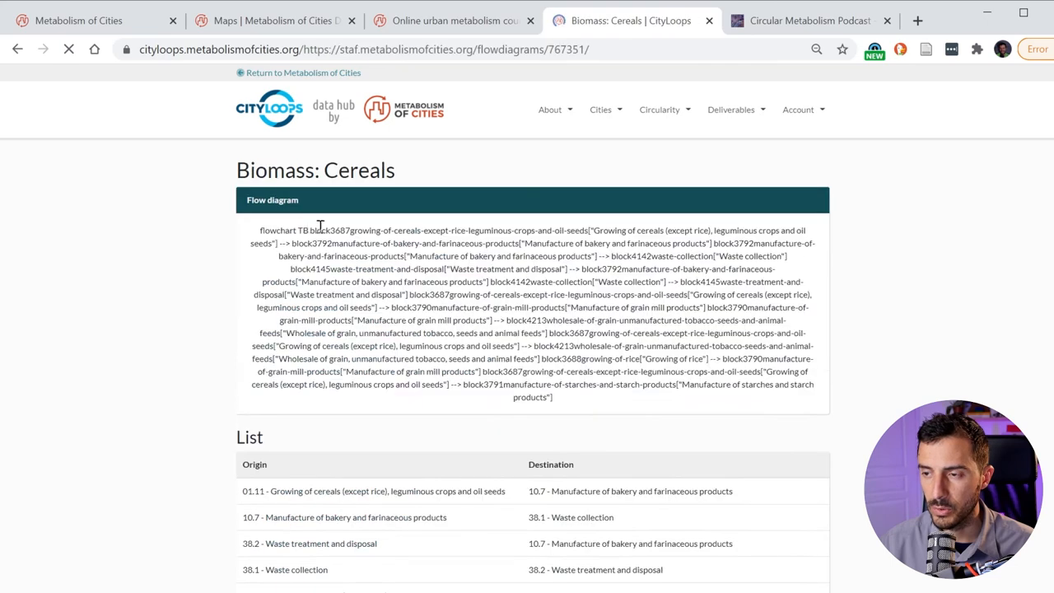
{"action": "left_click", "coordinate": [660, 109]}
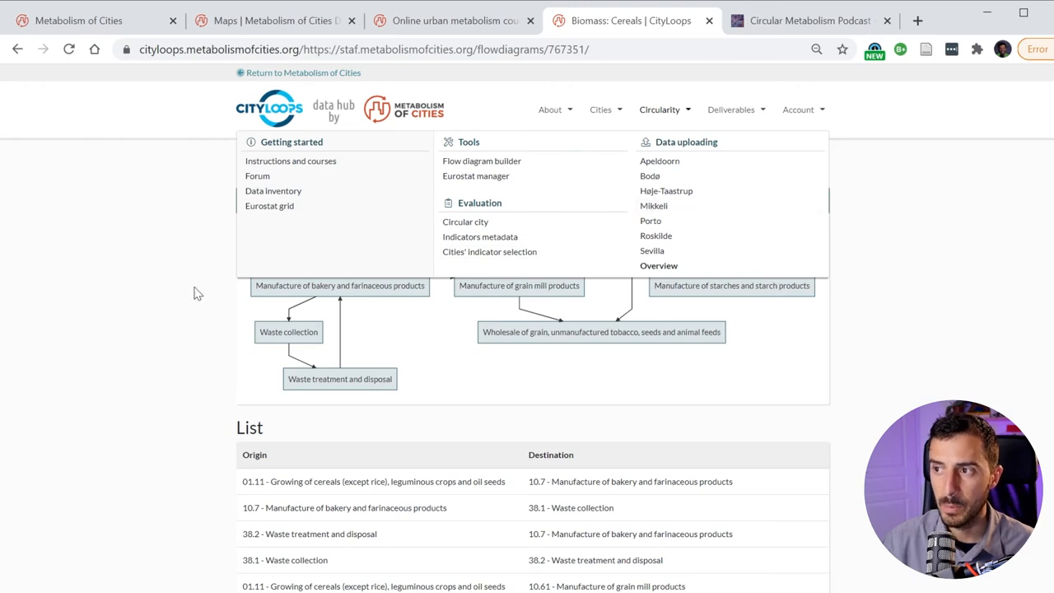
{"action": "left_click", "coordinate": [150, 325]}
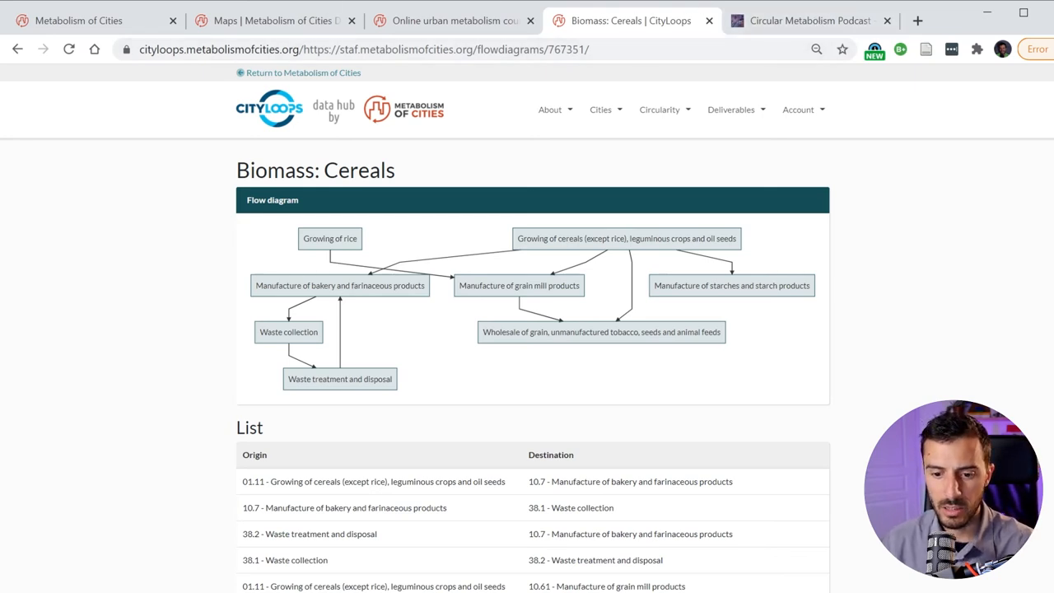
In a new tab, run a DuckDuckGo search for 'ascus unconference'
{"action": "left_click", "coordinate": [918, 21]}
{"action": "type", "text": "as"}
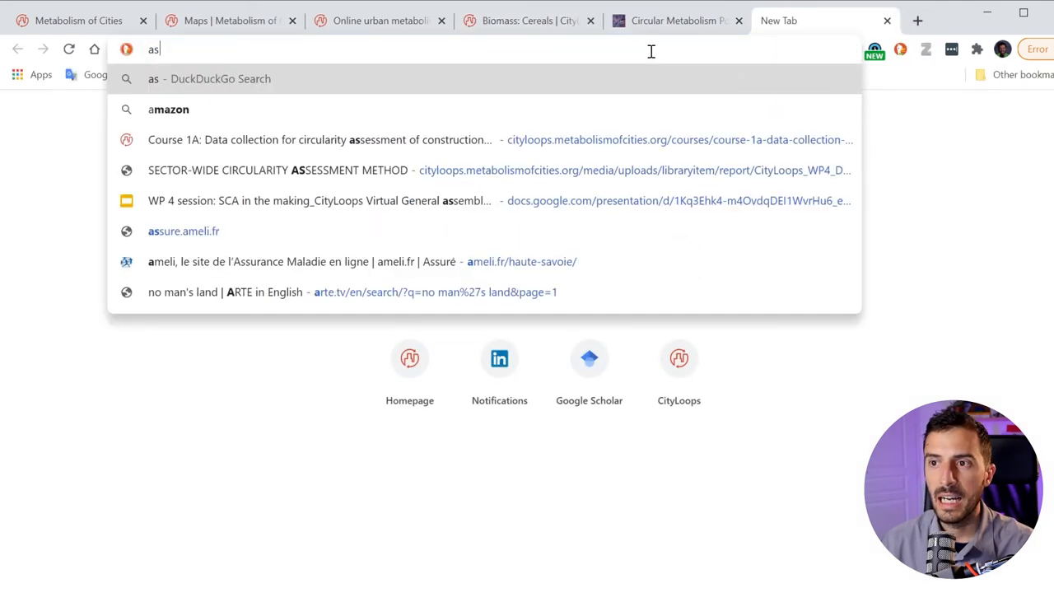
{"action": "type", "text": "cus"}
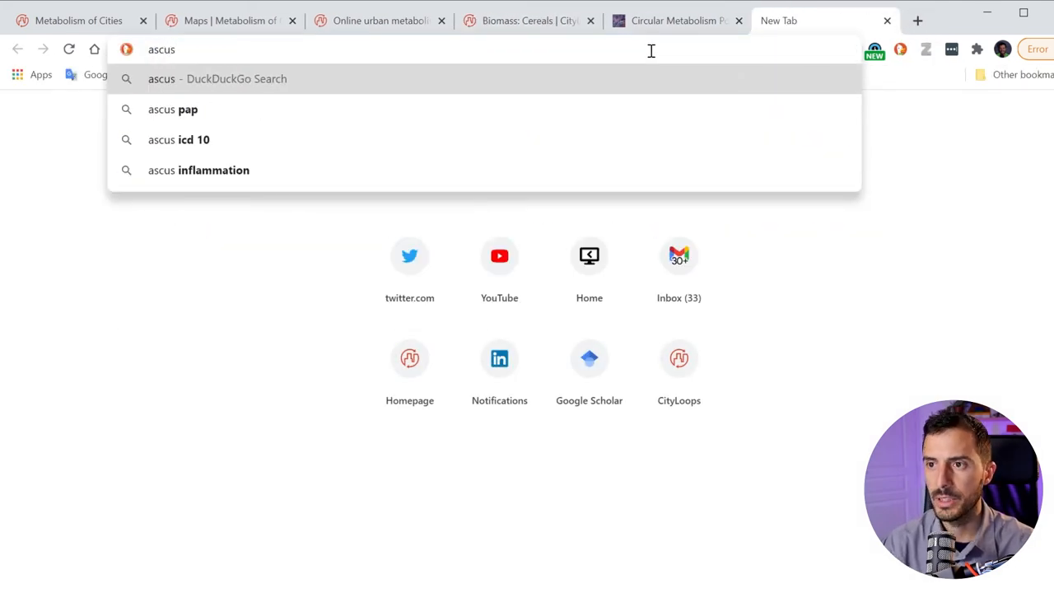
{"action": "type", "text": " un"}
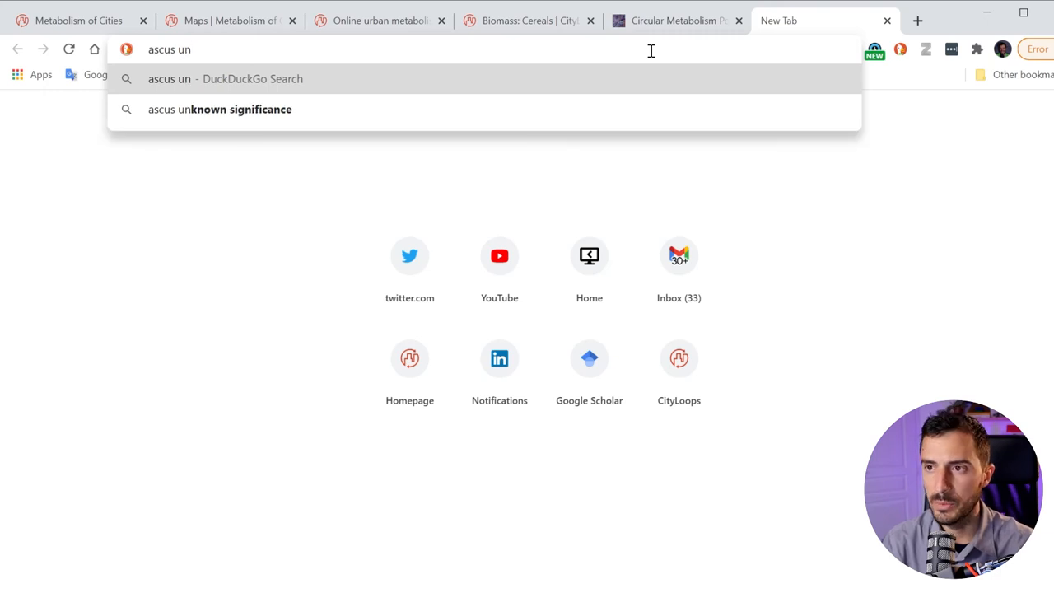
{"action": "type", "text": "confe"}
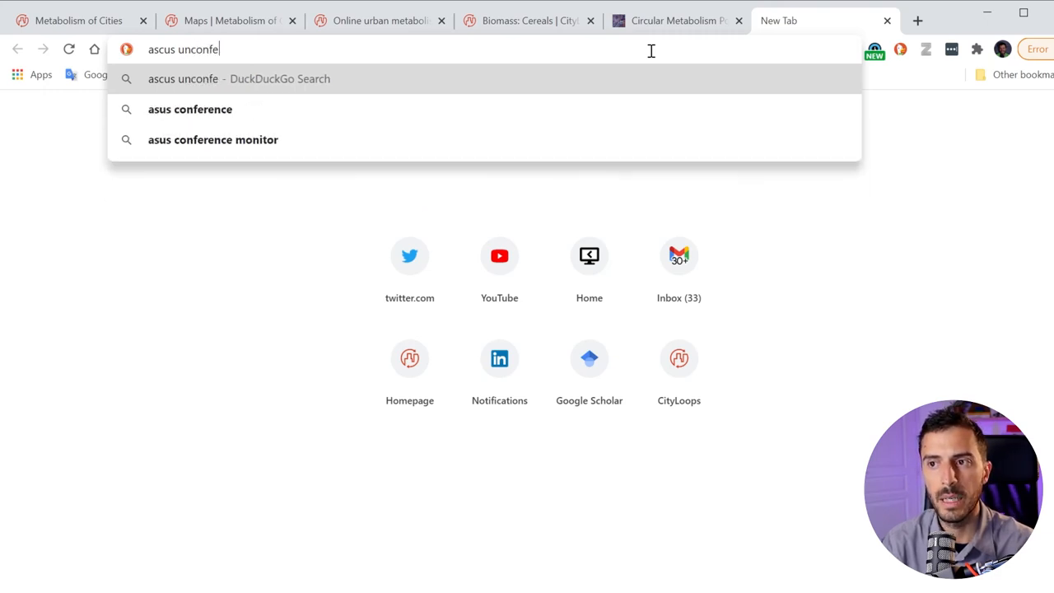
{"action": "type", "text": "rence"}
{"action": "key", "text": "Return"}
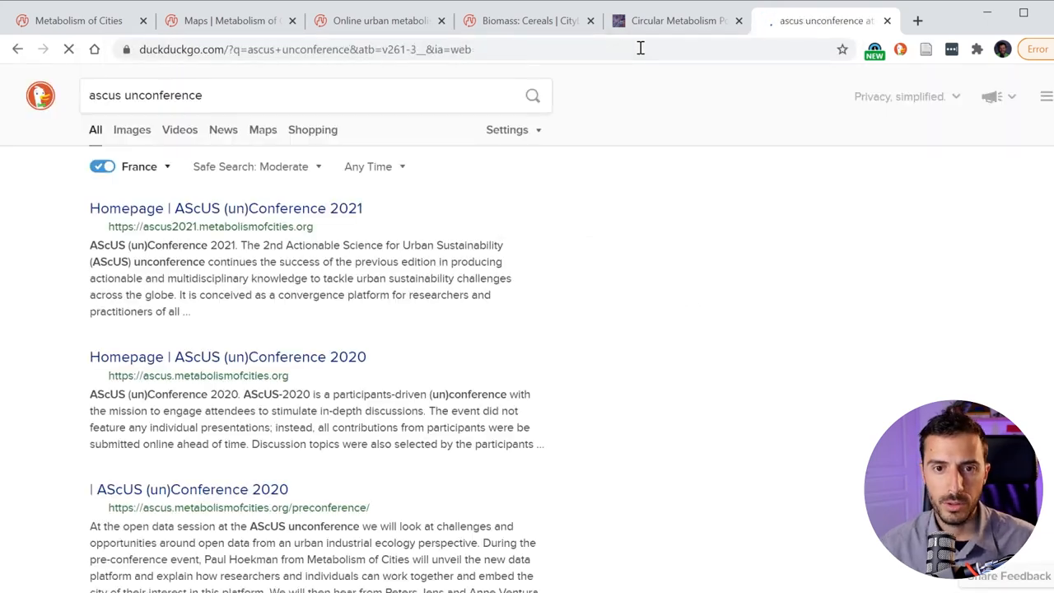
Open the AScUS (un)Conference 2021 homepage and zoom out to read down to Important Dates
{"action": "left_click", "coordinate": [244, 208]}
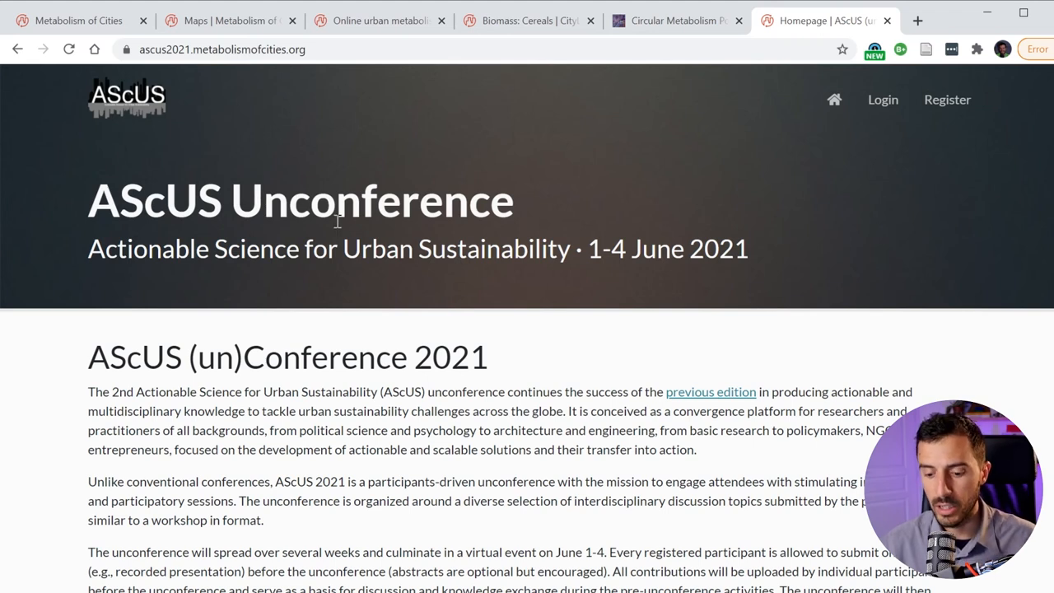
{"action": "key", "text": "ctrl+minus"}
{"action": "key", "text": "ctrl+minus"}
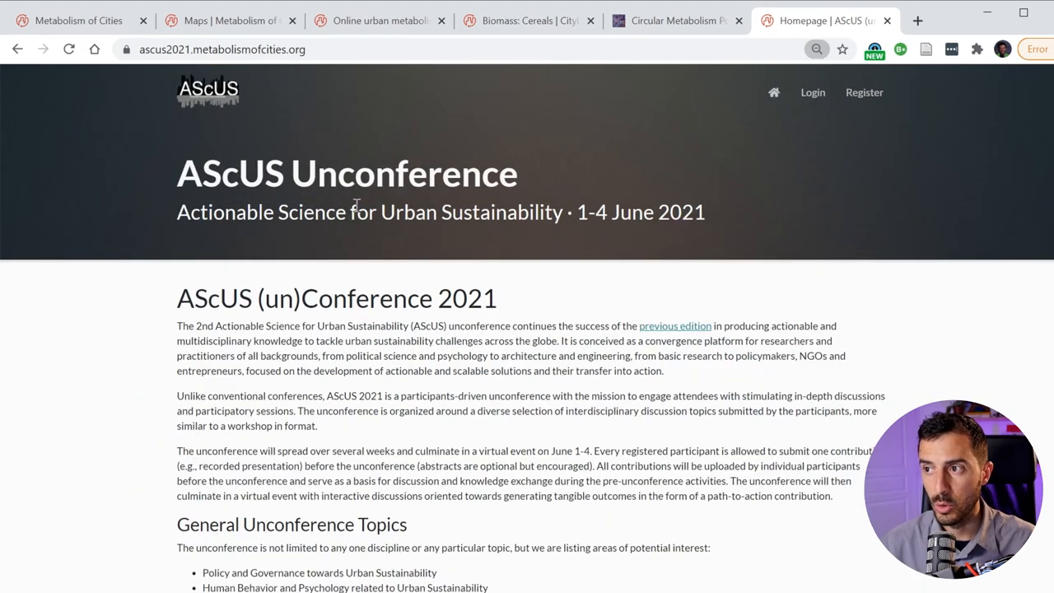
{"action": "key", "text": "ctrl+minus"}
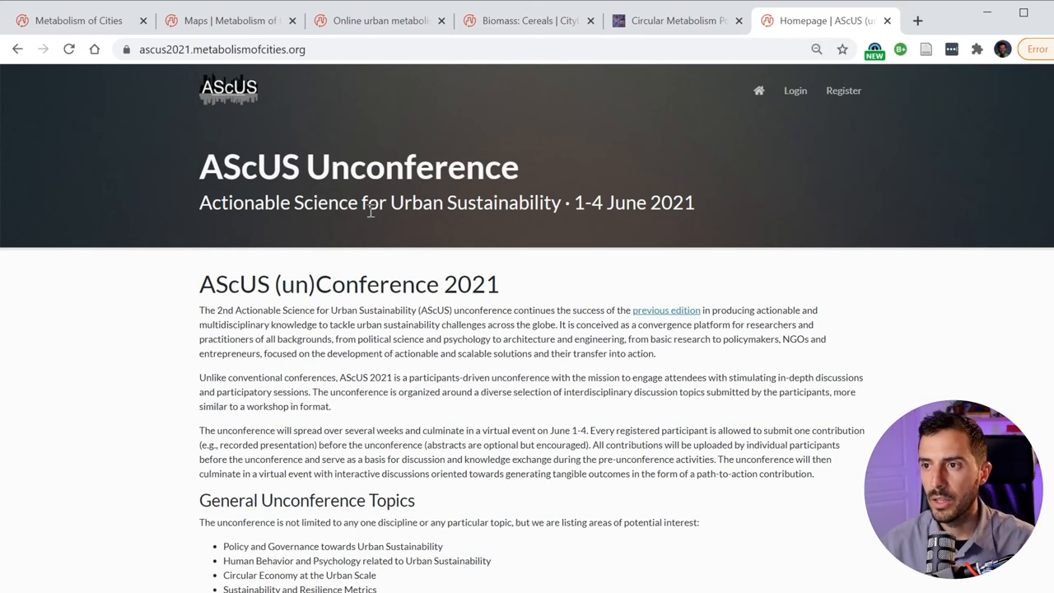
{"action": "key", "text": "ctrl+minus"}
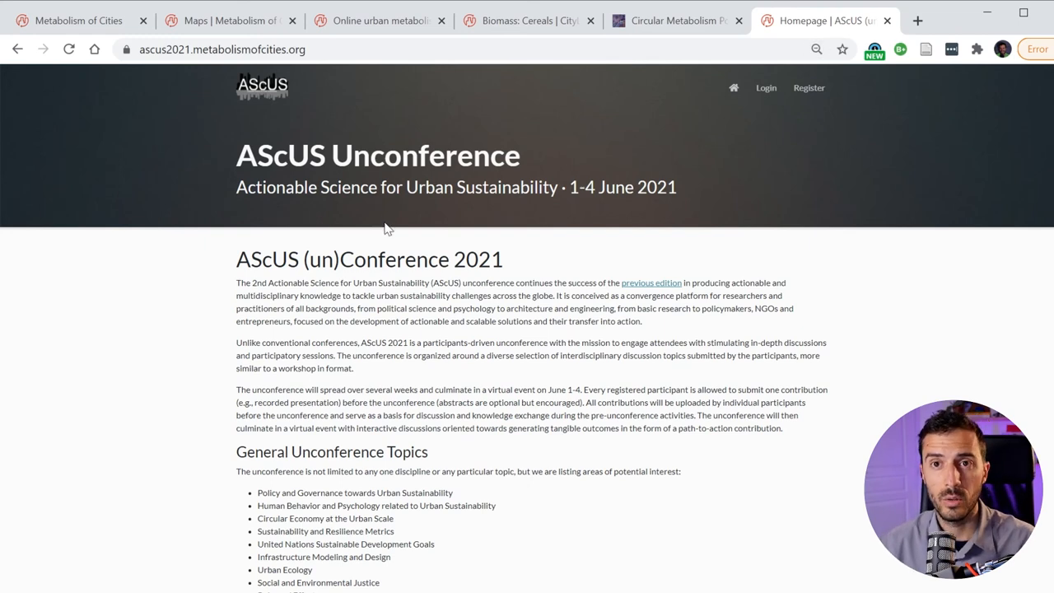
{"action": "scroll", "coordinate": [391, 233], "scroll_direction": "down", "scroll_amount": 2}
{"action": "scroll", "coordinate": [404, 238], "scroll_direction": "down", "scroll_amount": 2}
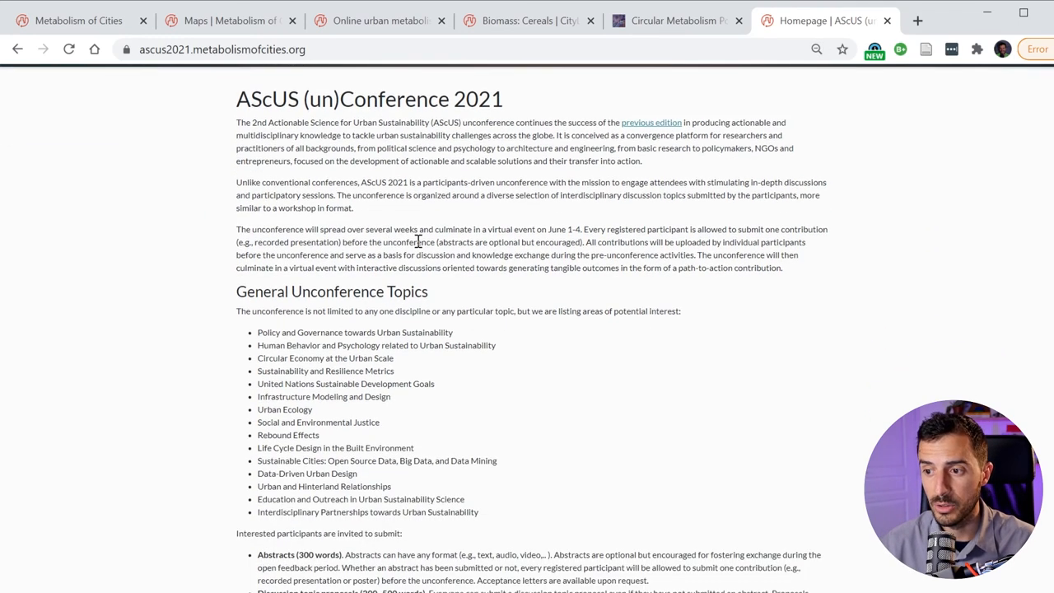
{"action": "scroll", "coordinate": [418, 241], "scroll_direction": "down", "scroll_amount": 2}
{"action": "scroll", "coordinate": [418, 241], "scroll_direction": "down", "scroll_amount": 2}
{"action": "scroll", "coordinate": [419, 241], "scroll_direction": "down", "scroll_amount": 3}
{"action": "scroll", "coordinate": [419, 247], "scroll_direction": "down", "scroll_amount": 2}
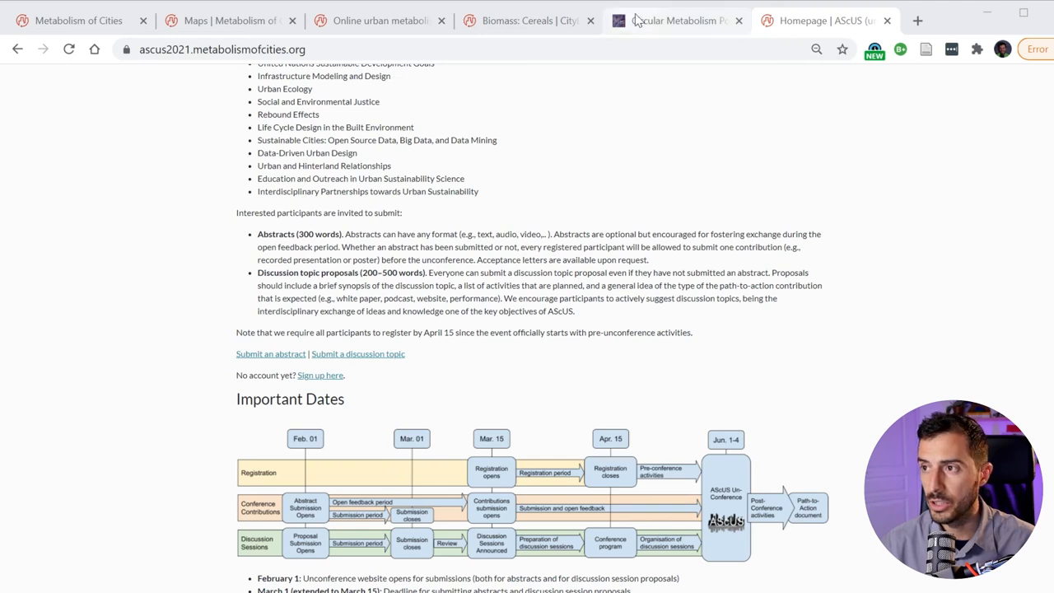
Switch to the Circular Metabolism Podcast tab on Acast and look over its latest episode
{"action": "left_click", "coordinate": [675, 20]}
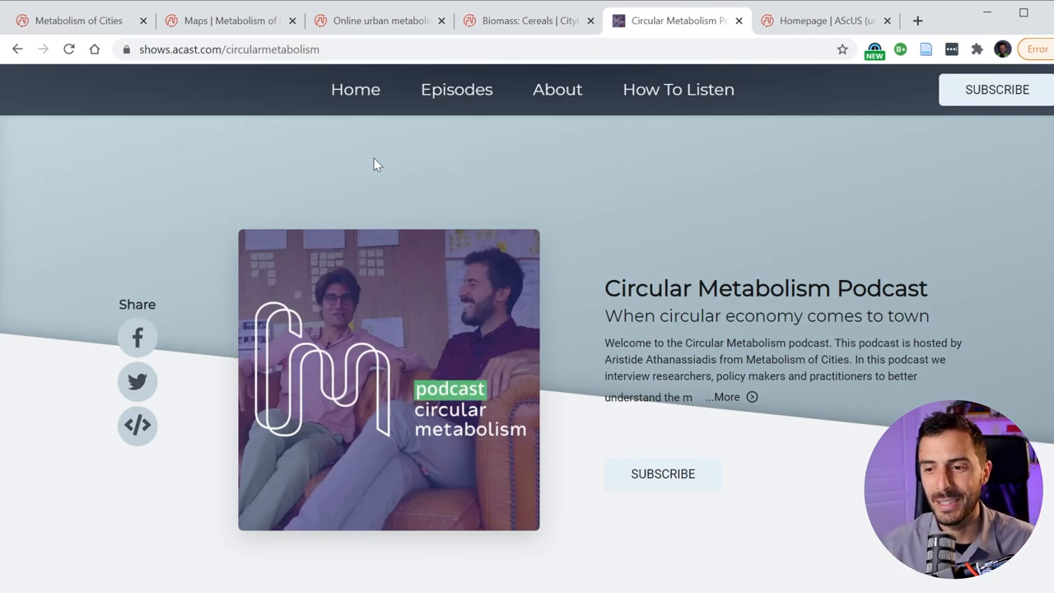
{"action": "scroll", "coordinate": [395, 260], "scroll_direction": "down", "scroll_amount": 2}
{"action": "scroll", "coordinate": [387, 275], "scroll_direction": "down", "scroll_amount": 2}
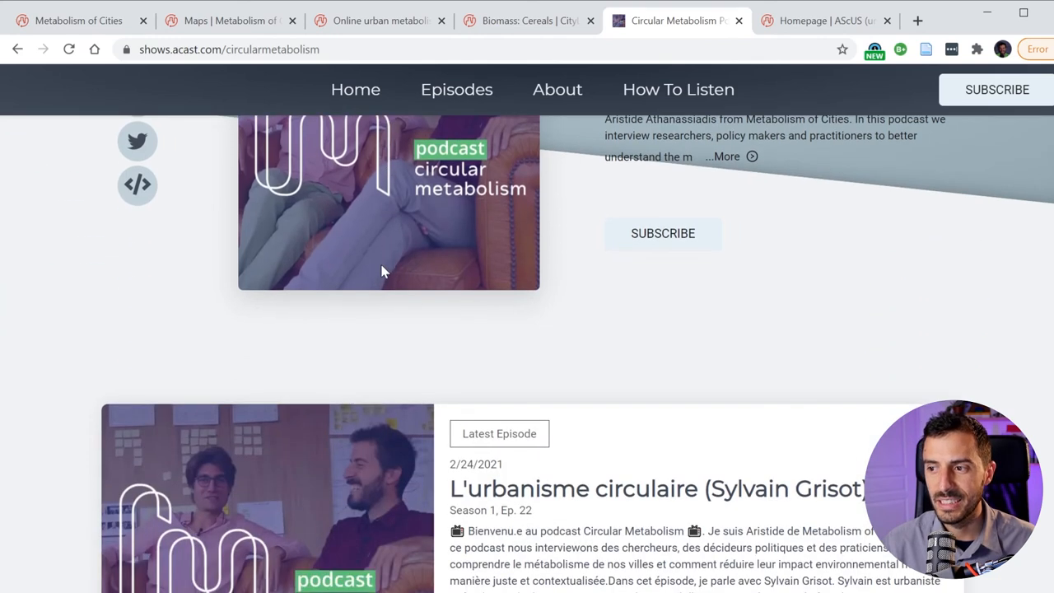
{"action": "scroll", "coordinate": [383, 272], "scroll_direction": "down", "scroll_amount": 3}
{"action": "scroll", "coordinate": [367, 264], "scroll_direction": "down", "scroll_amount": 1}
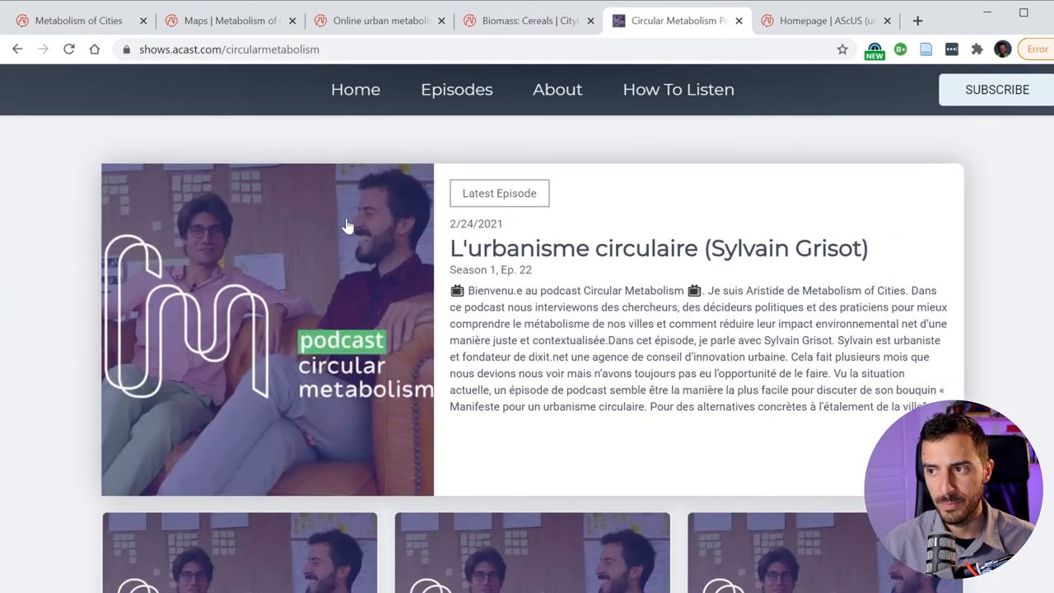
{"action": "scroll", "coordinate": [328, 216], "scroll_direction": "down", "scroll_amount": 1}
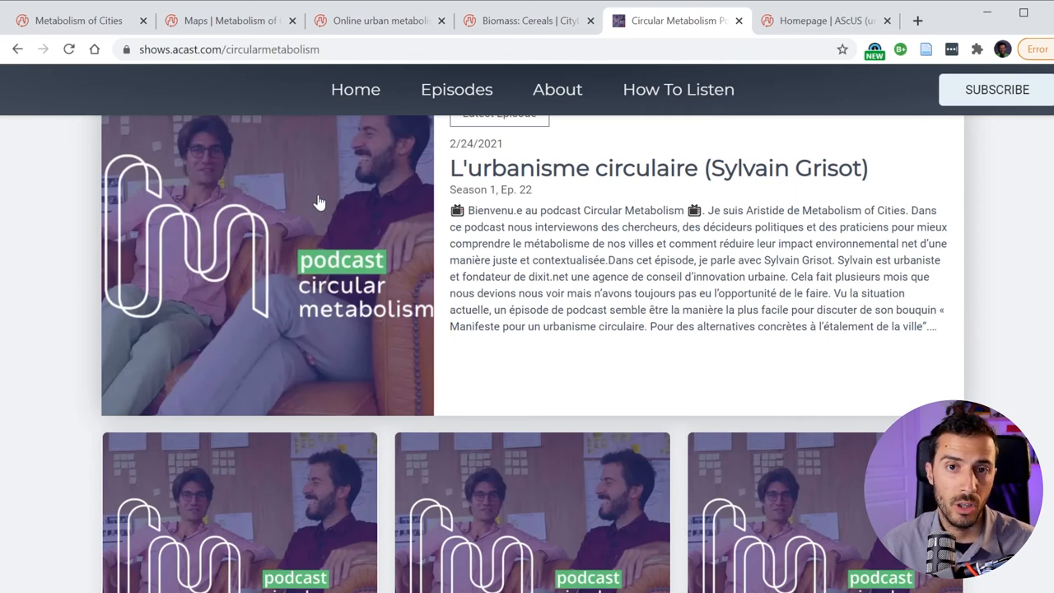
{"action": "scroll", "coordinate": [321, 202], "scroll_direction": "up", "scroll_amount": 3}
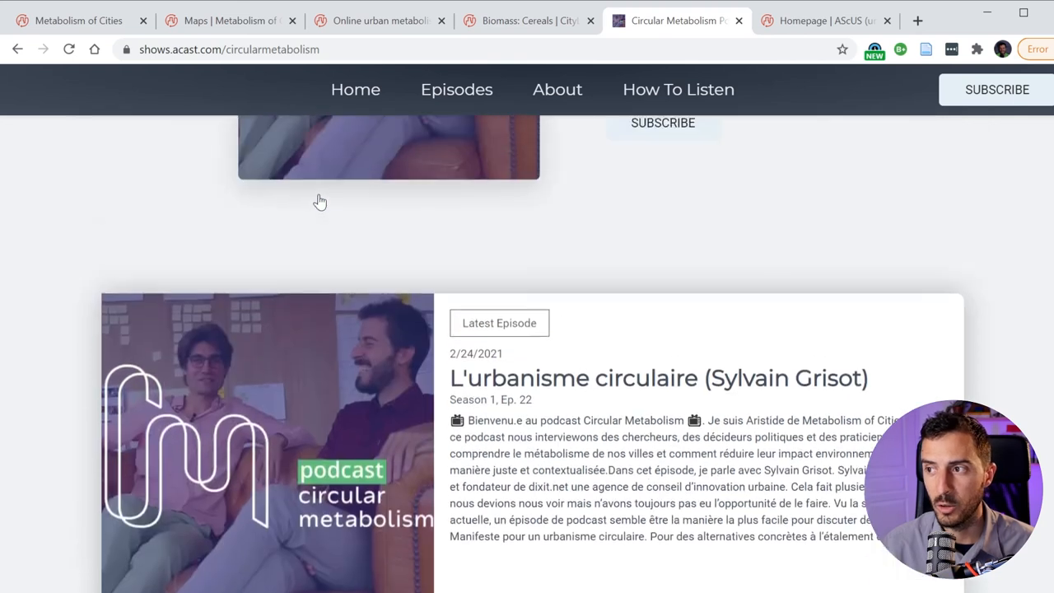
{"action": "scroll", "coordinate": [320, 202], "scroll_direction": "up", "scroll_amount": 3}
{"action": "scroll", "coordinate": [321, 202], "scroll_direction": "up", "scroll_amount": 2}
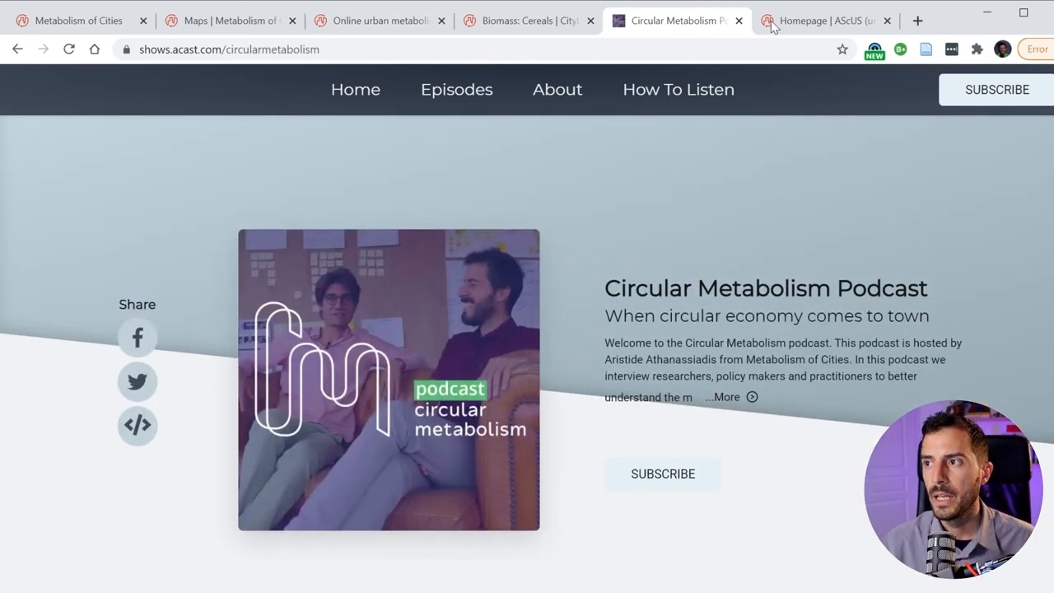
Return to the Homepage | AScUS tab showing submission guidelines and Important Dates
{"action": "left_click", "coordinate": [796, 21]}
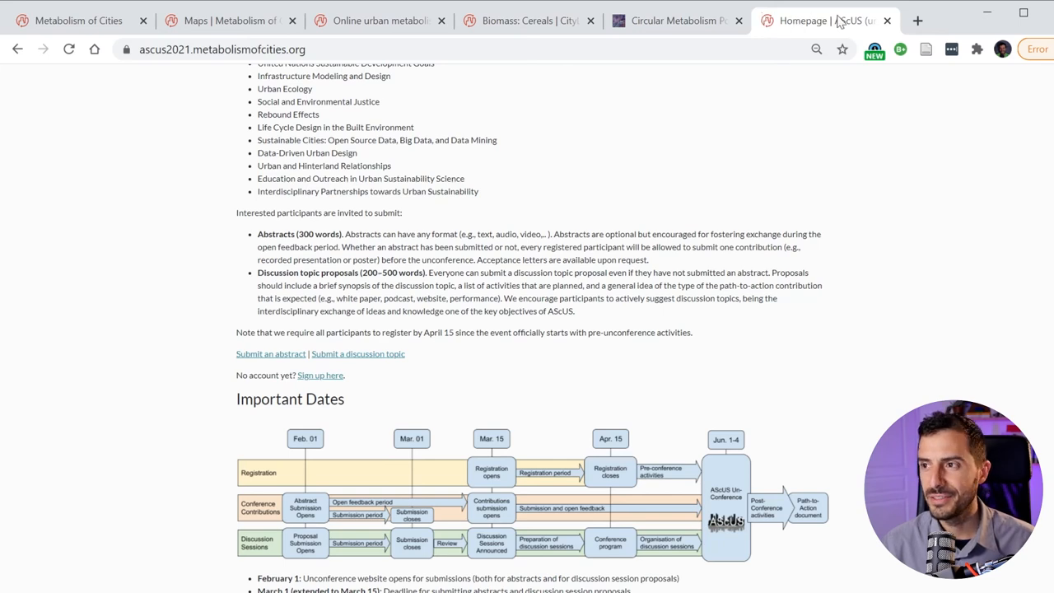